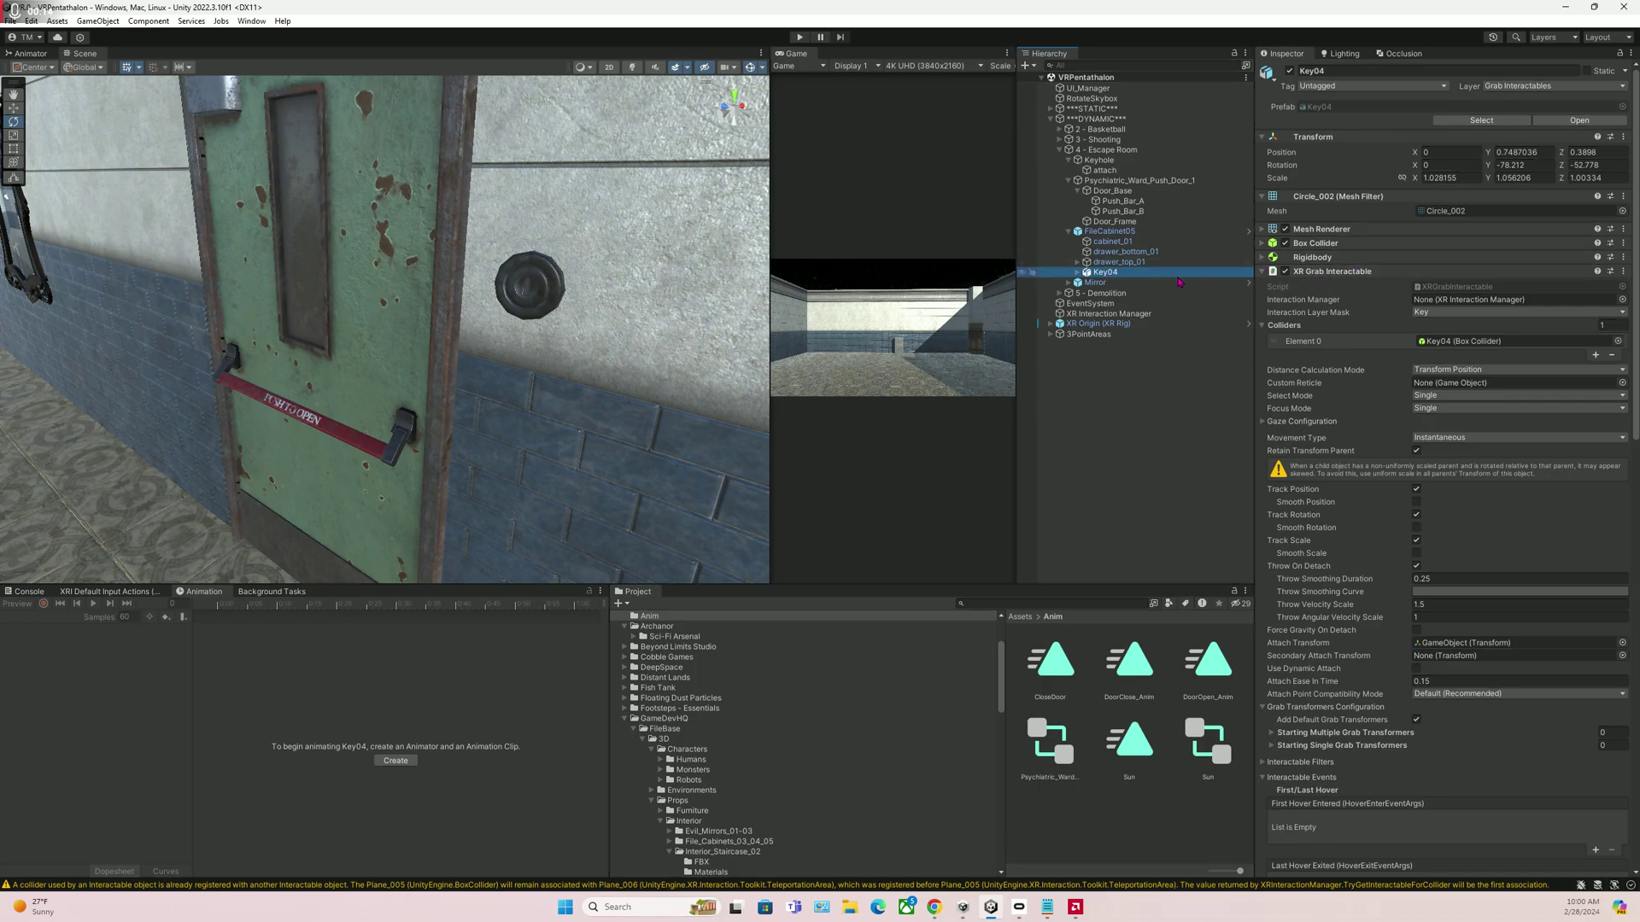
- Review the Keyhole's socket events and preview the DoorOpen_Anim and CloseDoor clips of Psychiatric_Ward_Push_Door_1
click(1122, 162)
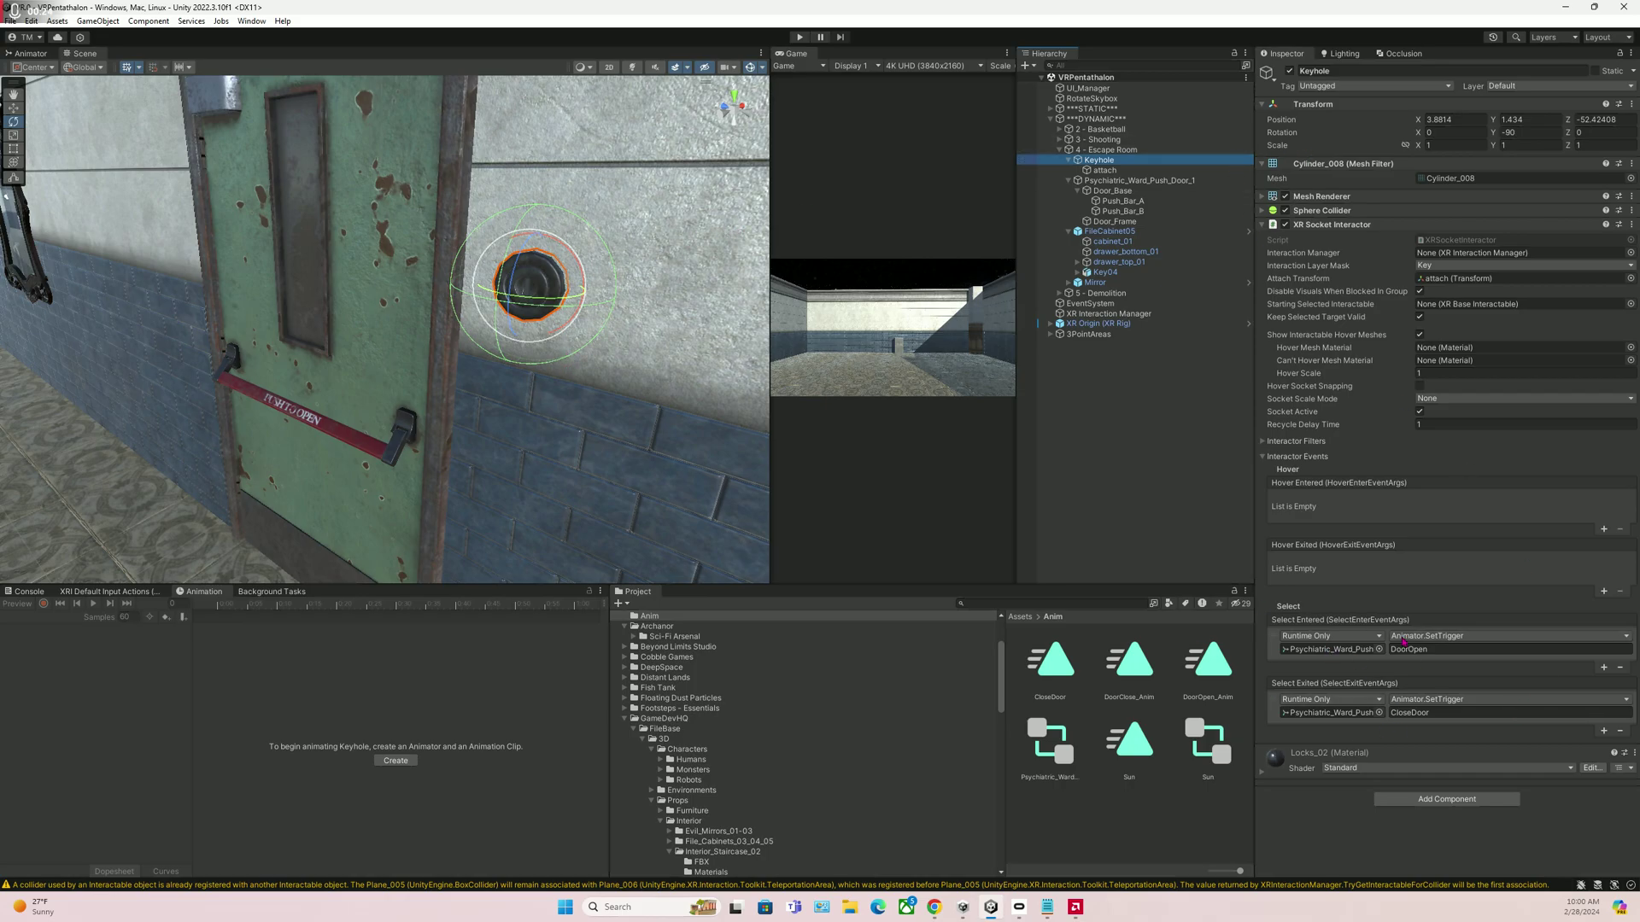
click(1186, 184)
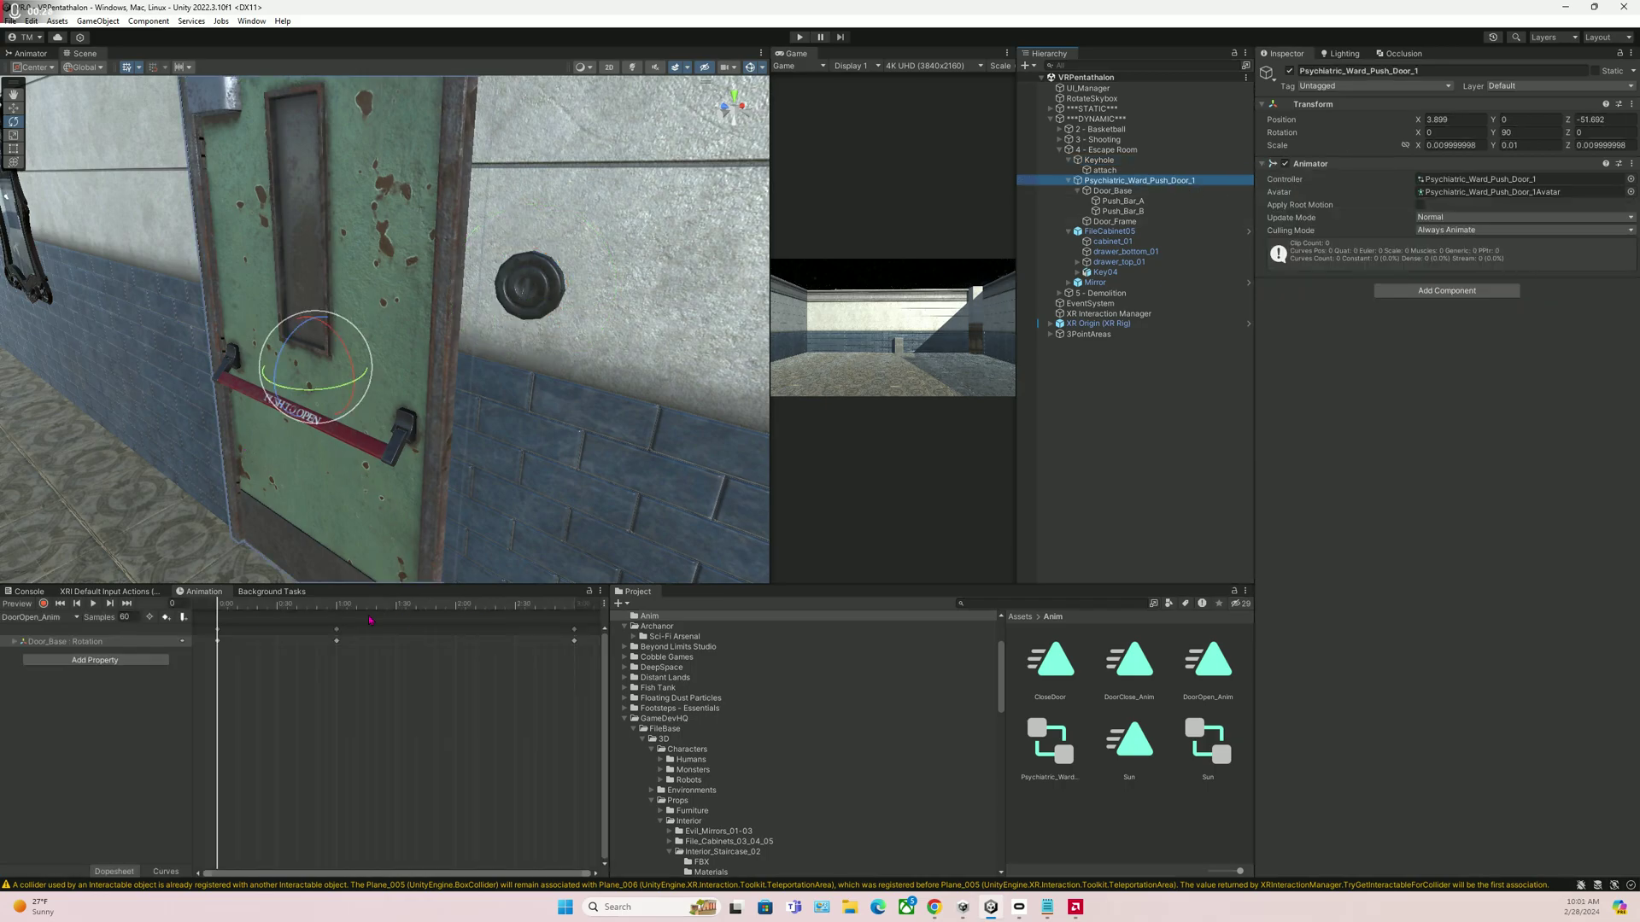
click(93, 602)
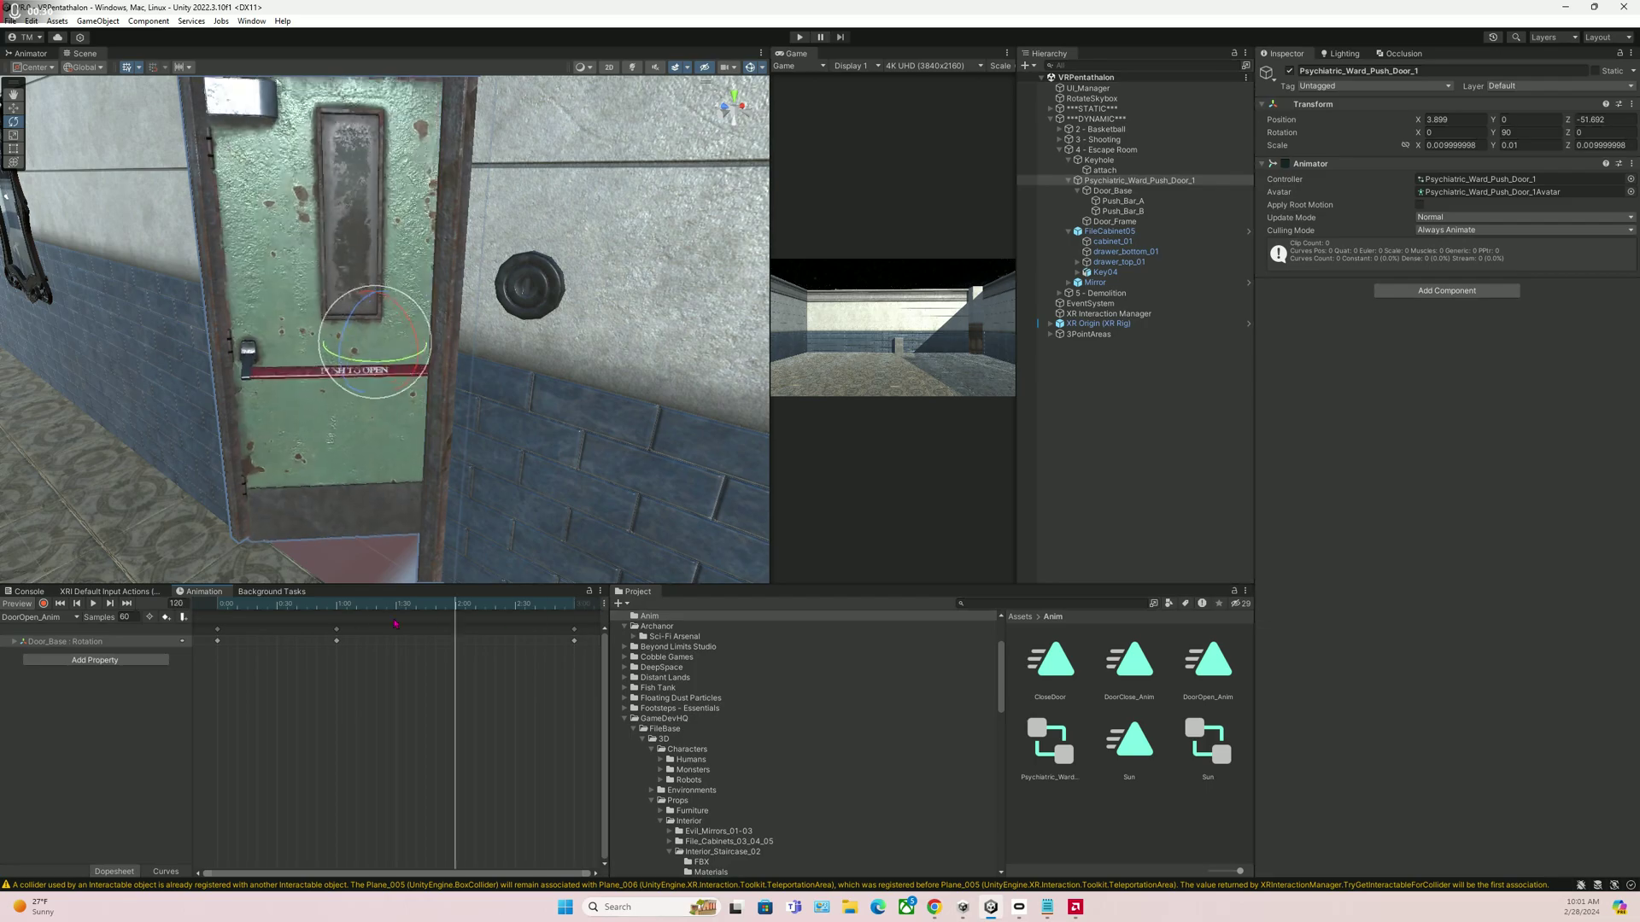
click(60, 618)
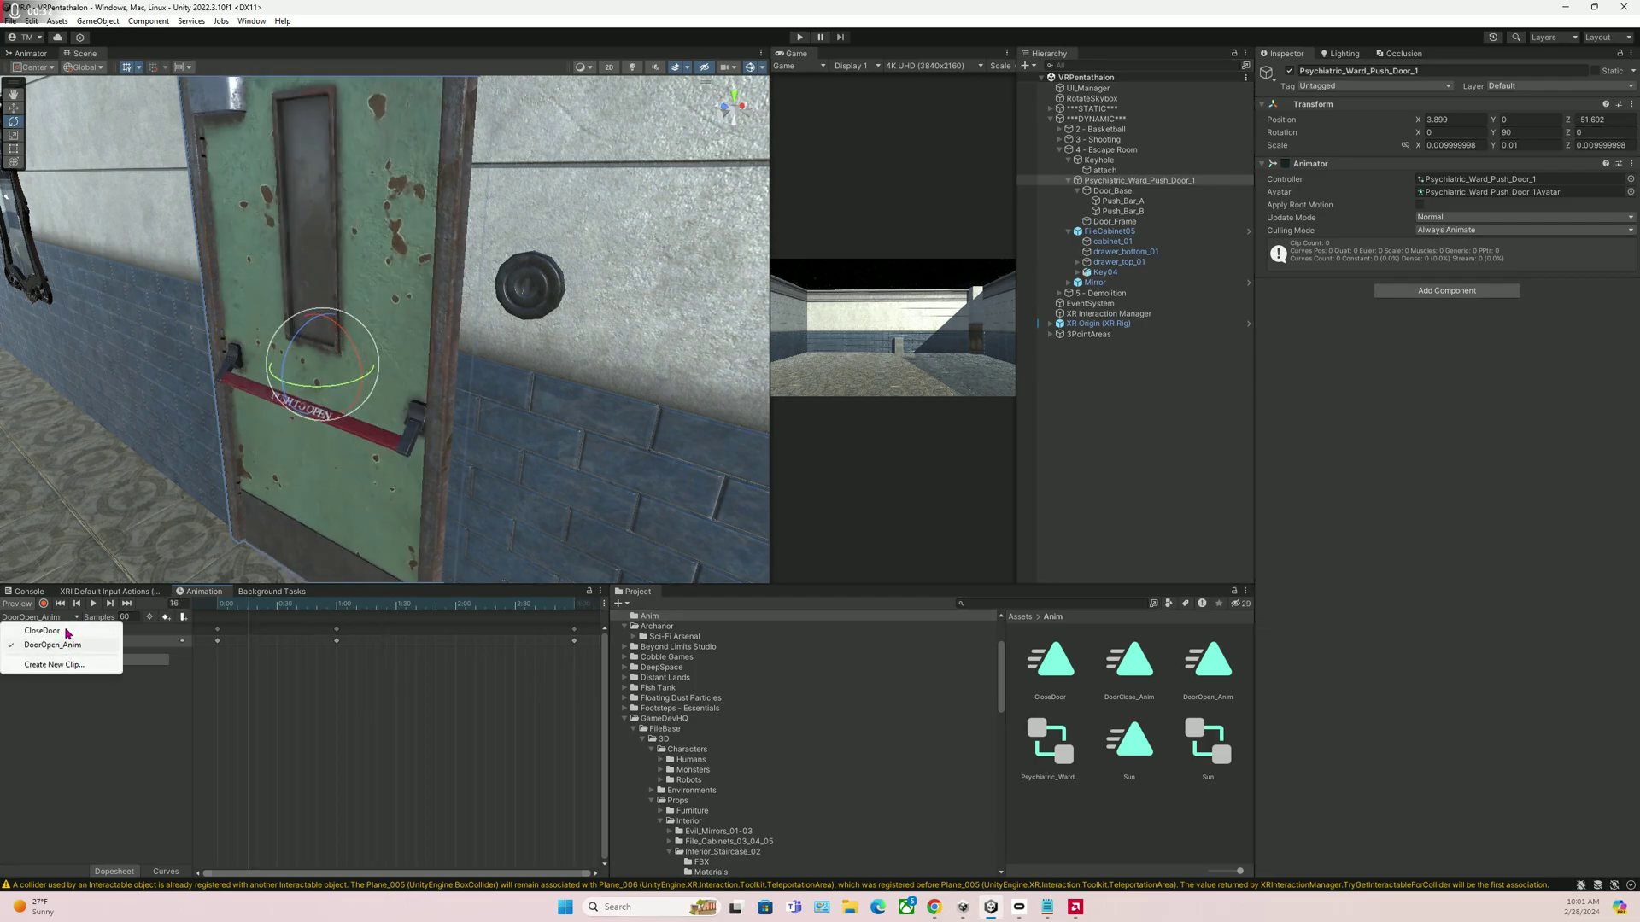
click(51, 628)
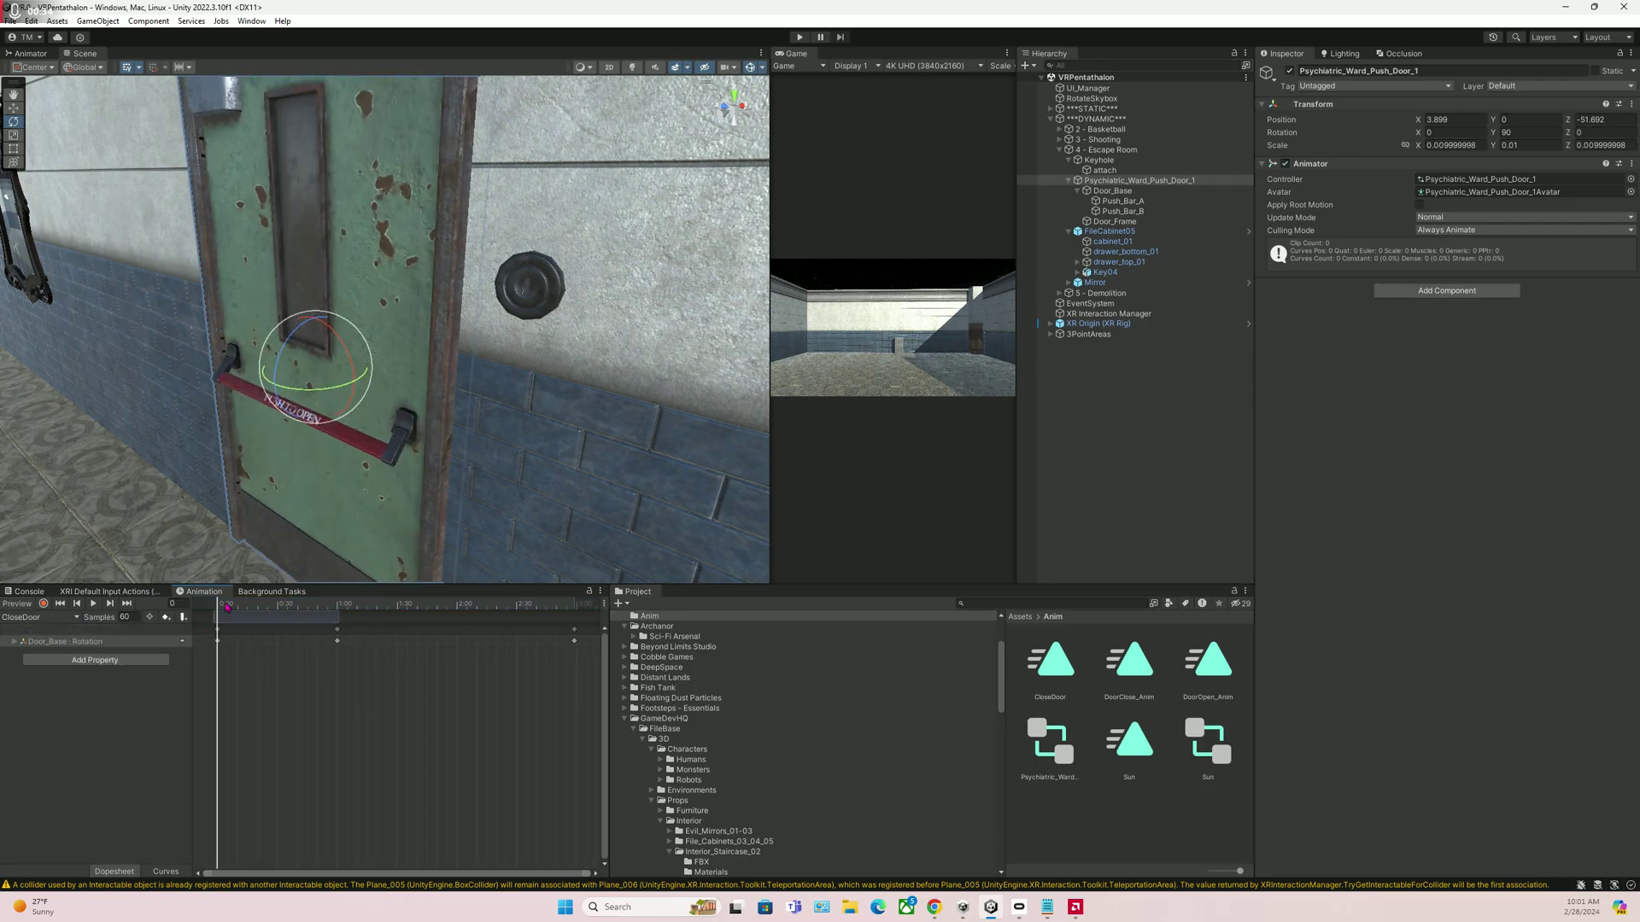
drag(226, 605, 196, 626)
click(51, 617)
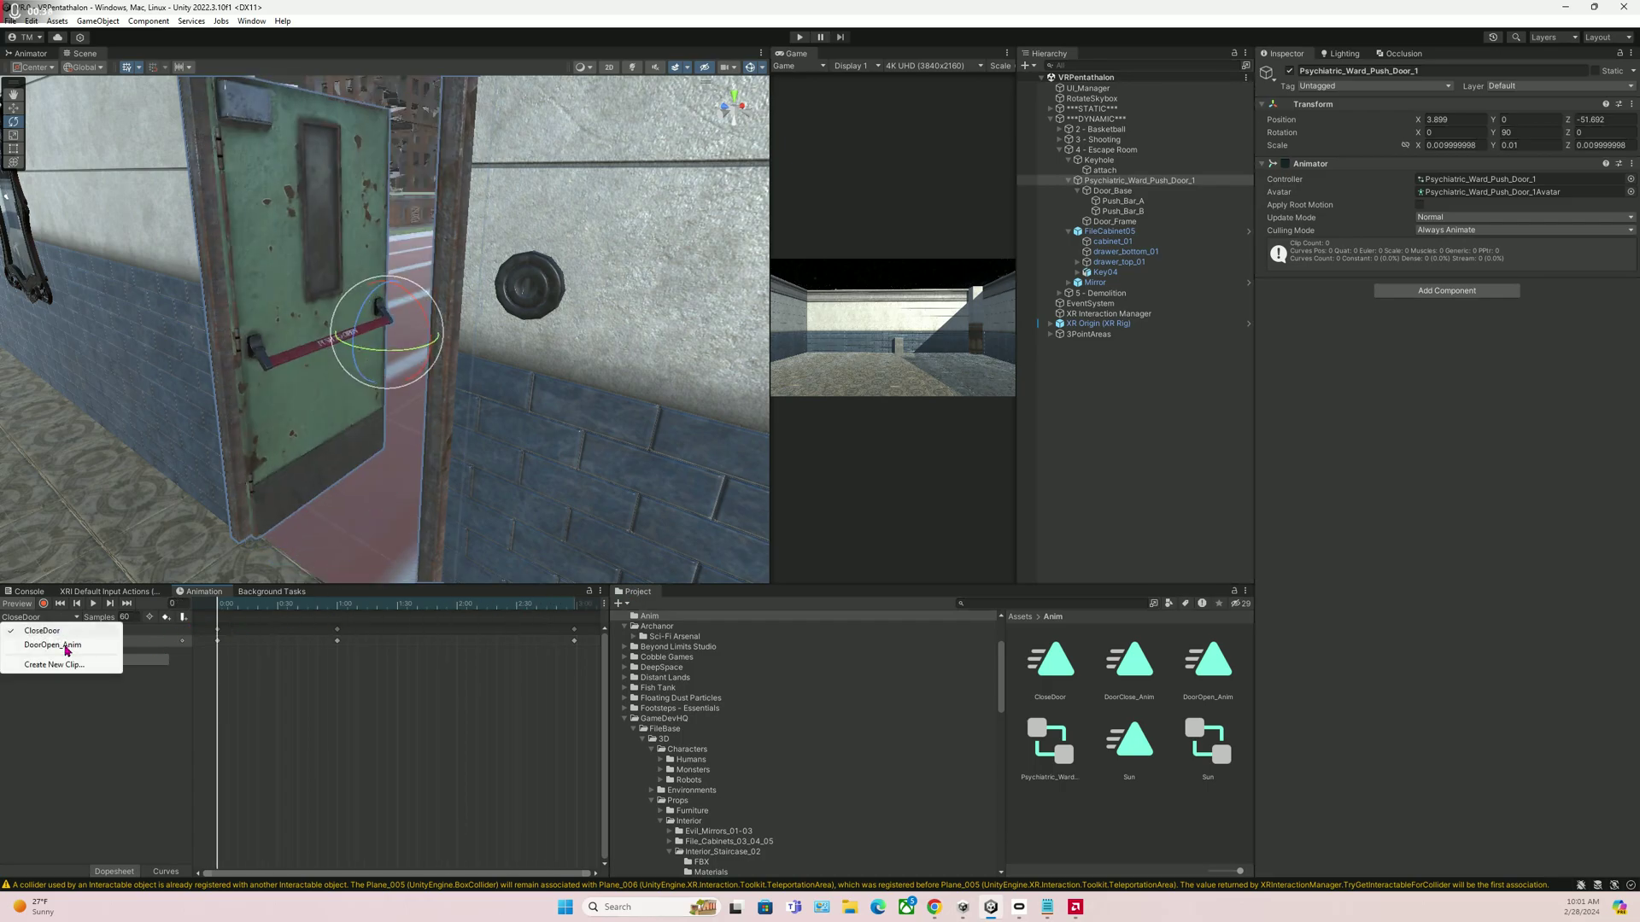
click(60, 642)
- Show the door's Animator state graph and compare its CloseDoor and DoorOpen_Anim clips alongside it
click(30, 53)
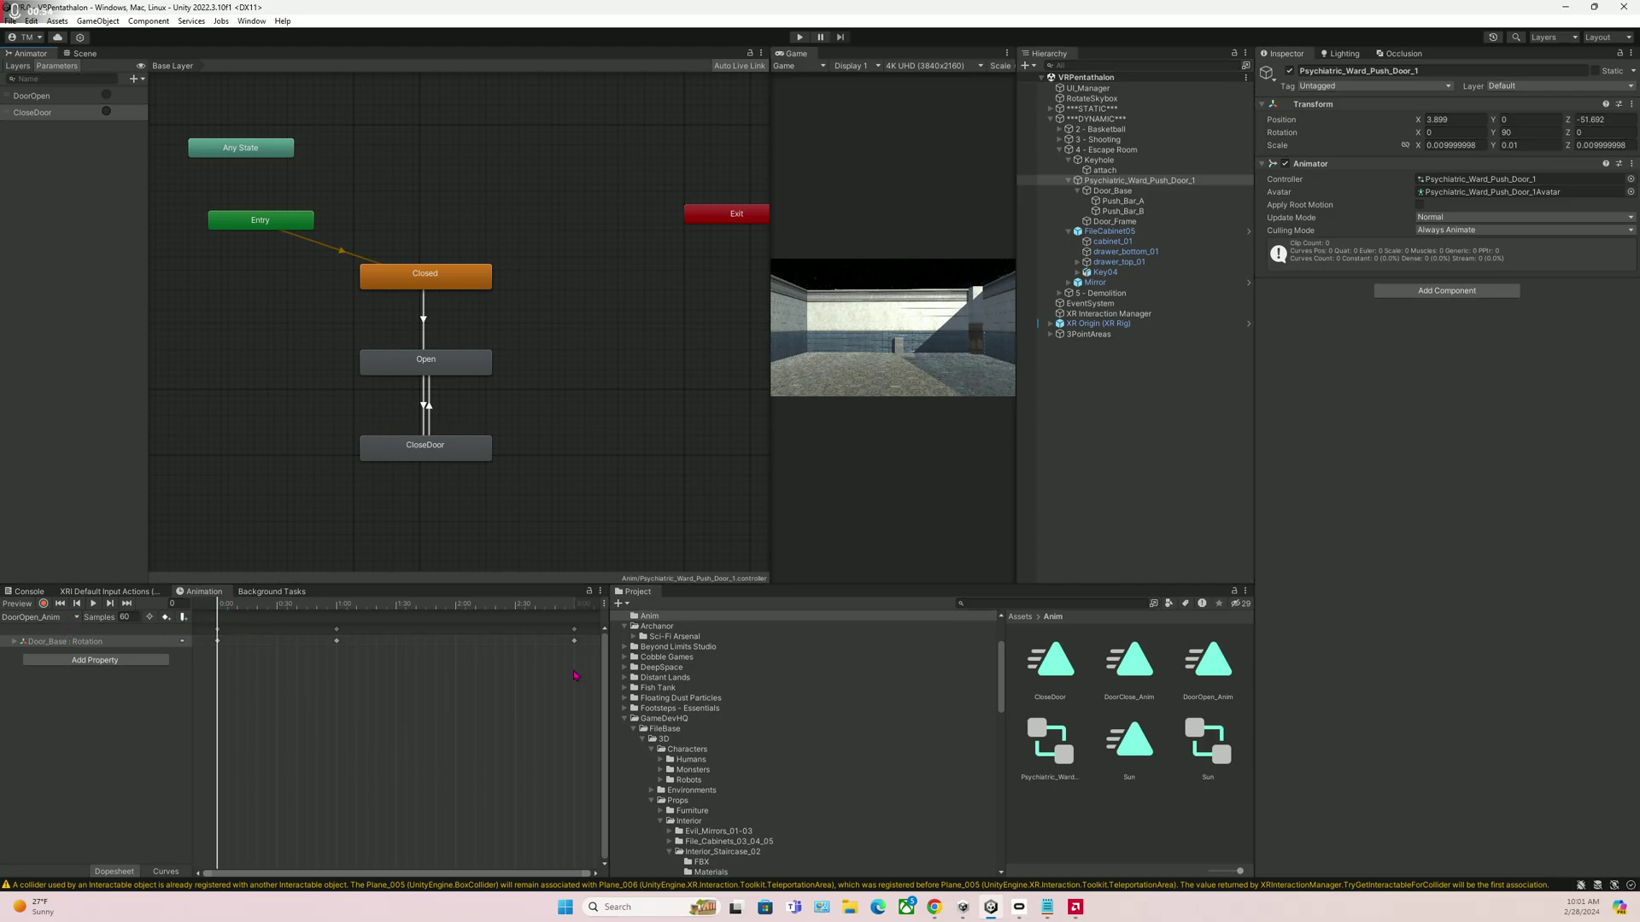
click(41, 617)
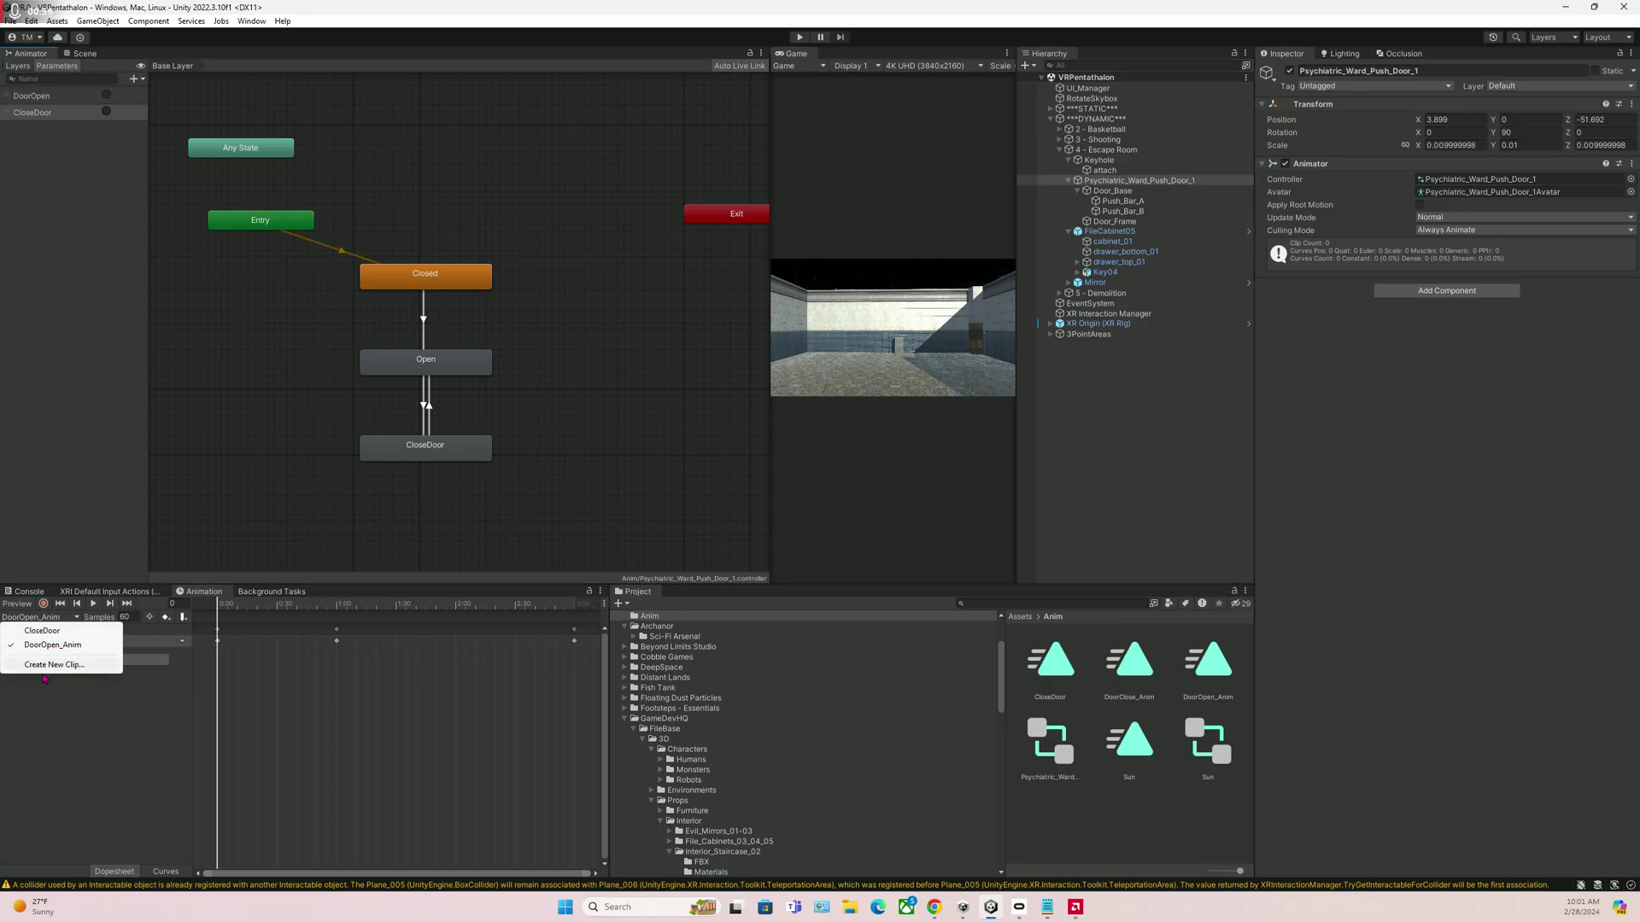
click(52, 630)
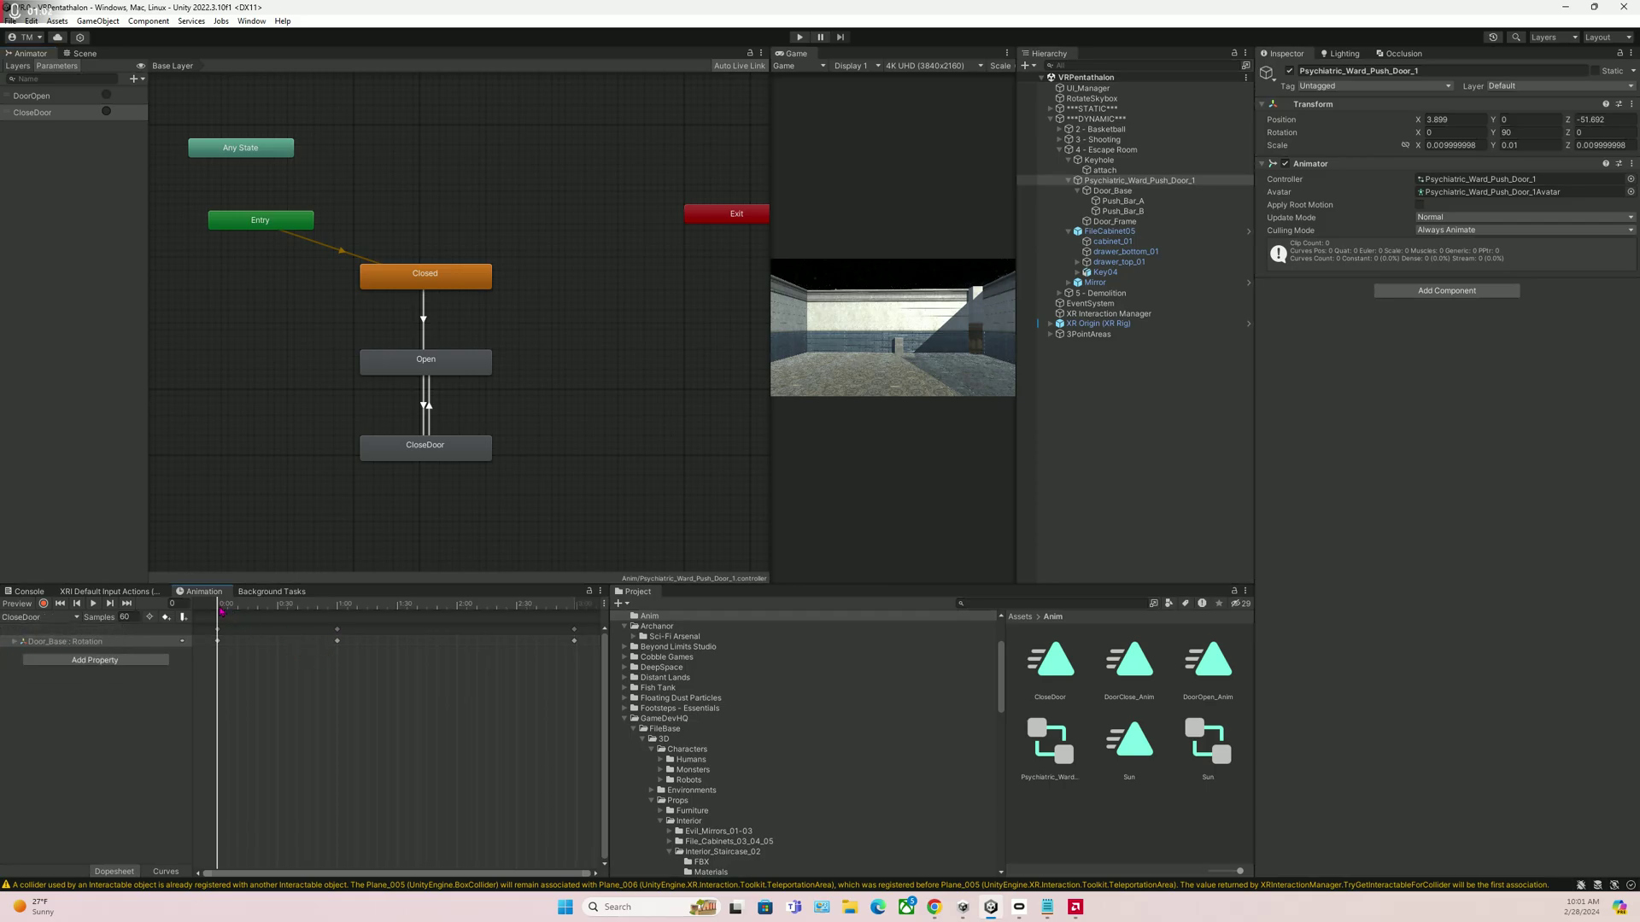
key(space)
click(41, 618)
click(47, 646)
- Inspect the Closed and CloseDoor states and the trigger conditions on the transitions between Closed, Open and CloseDoor
click(426, 333)
click(403, 281)
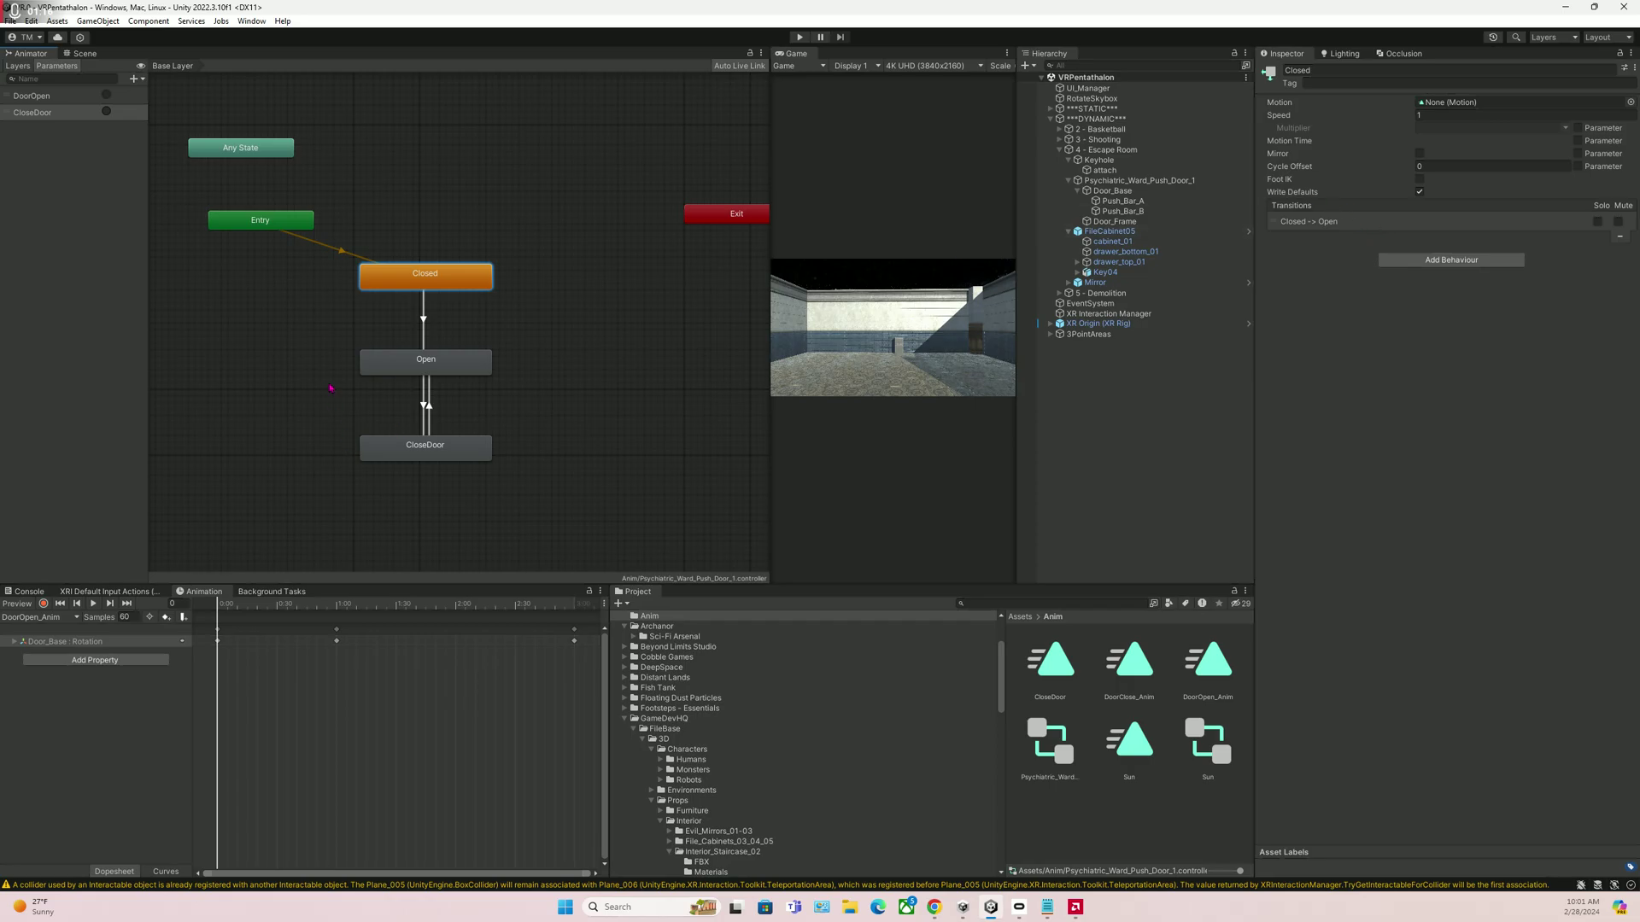
click(423, 321)
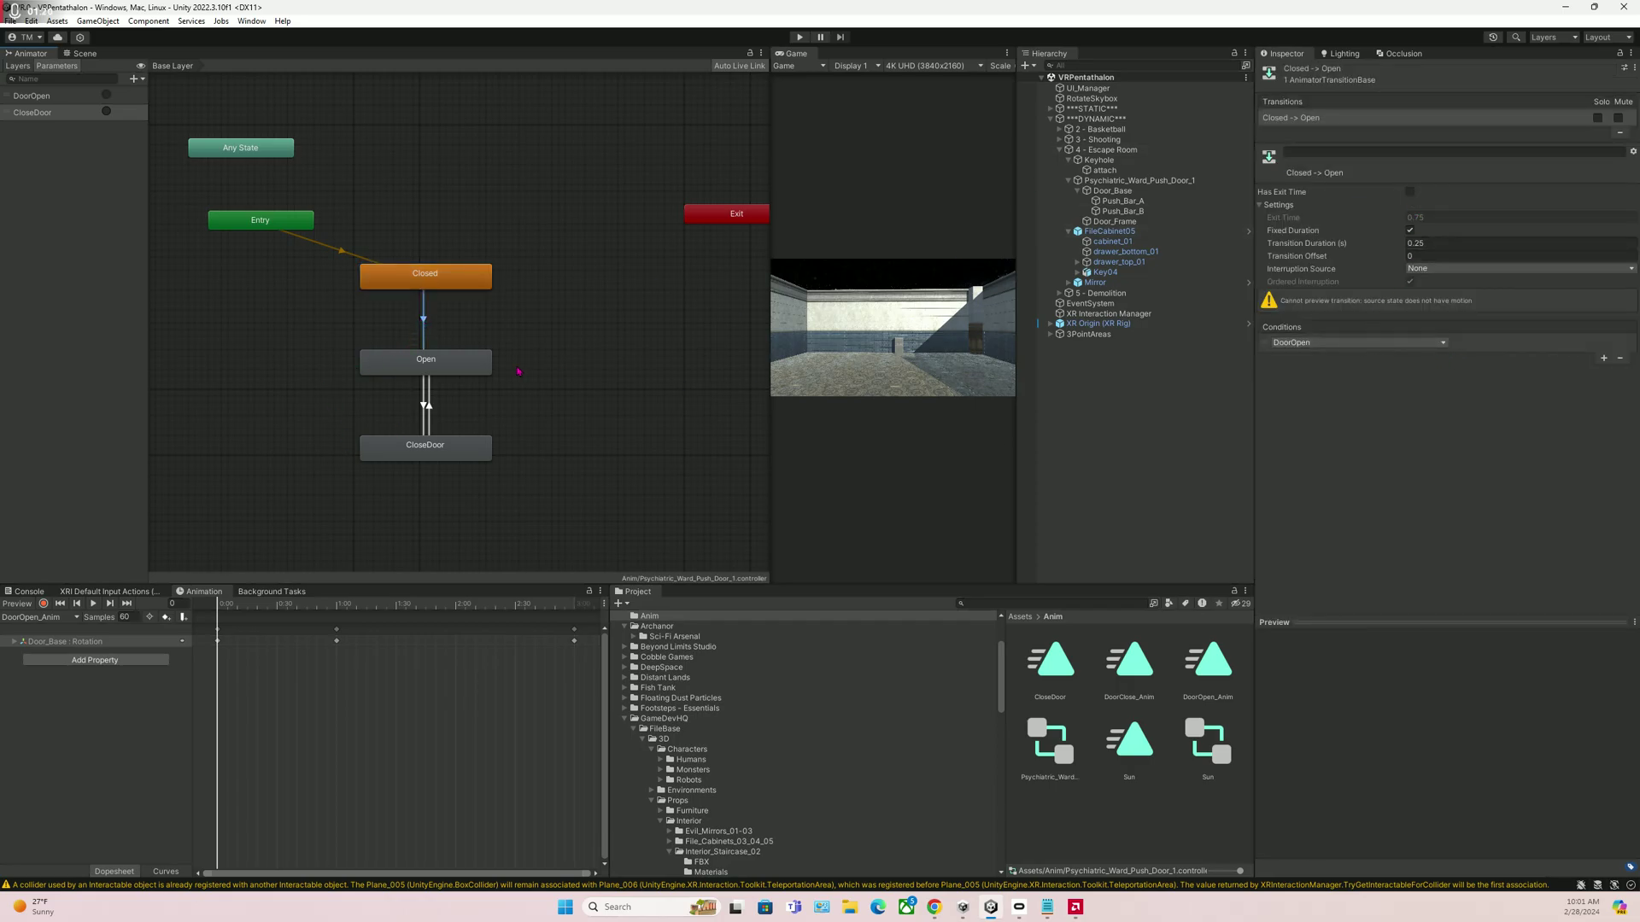
click(423, 409)
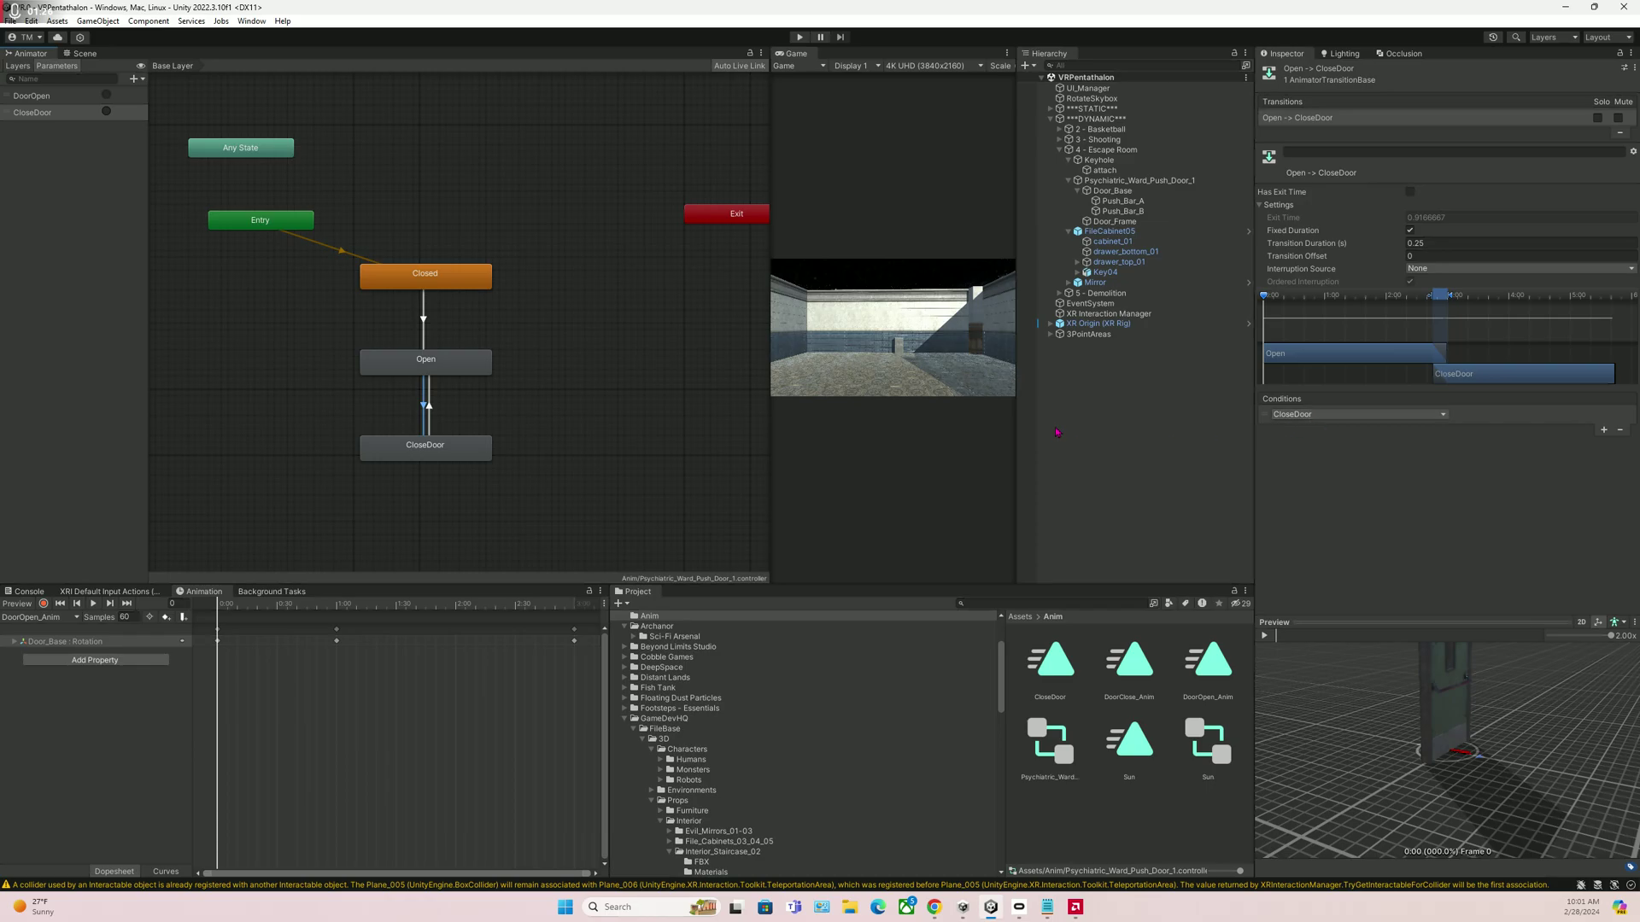
click(430, 453)
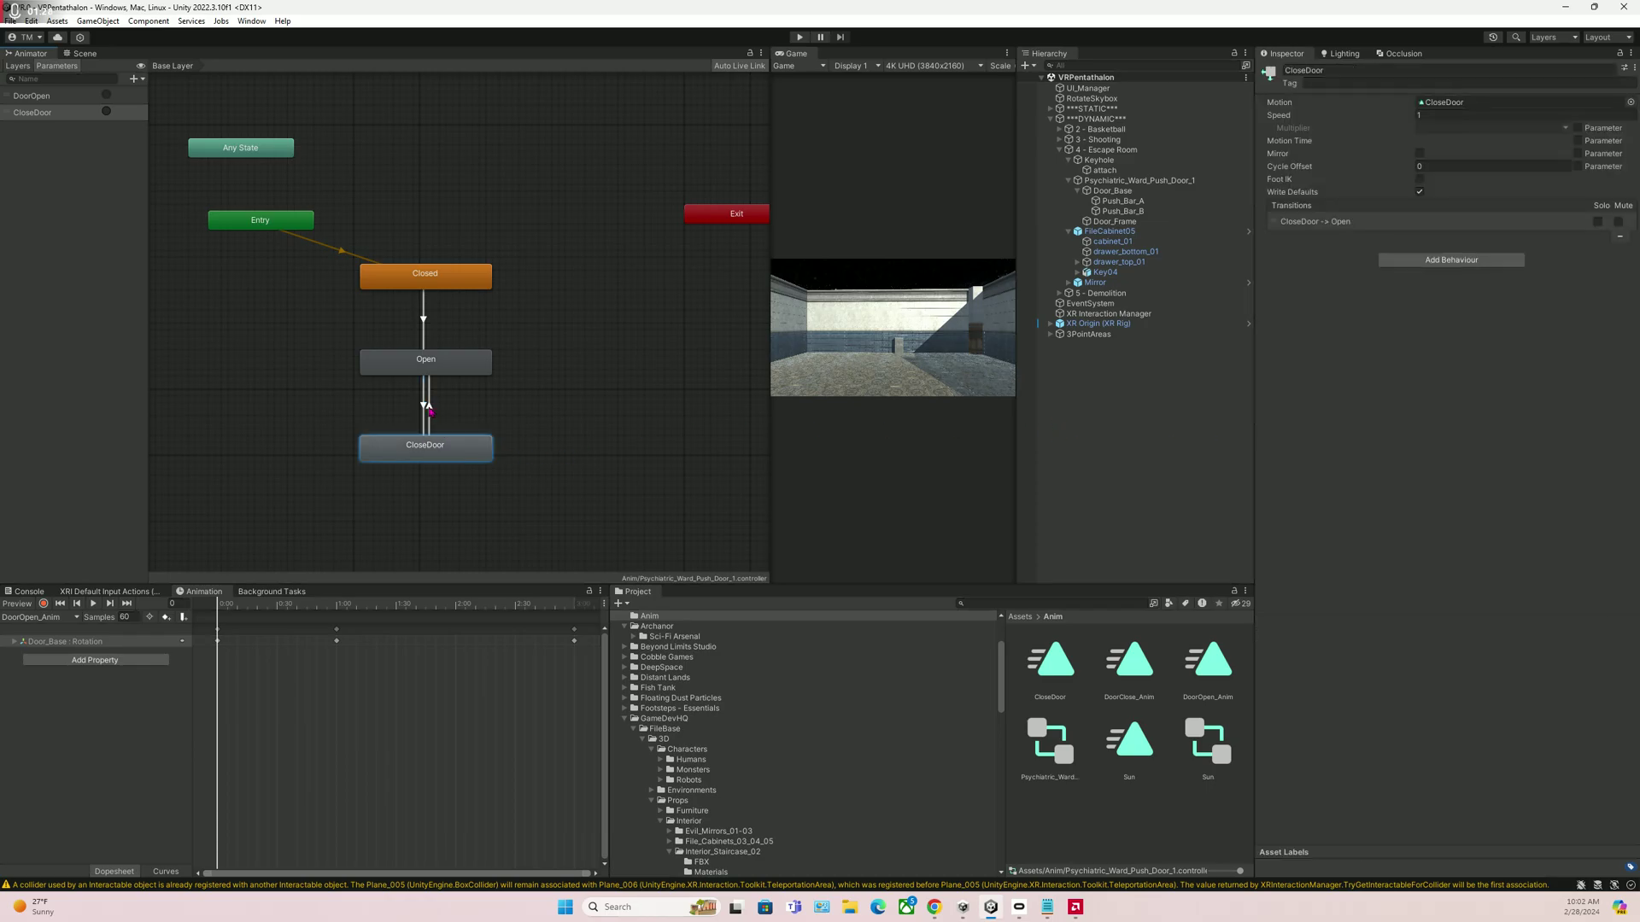
click(430, 411)
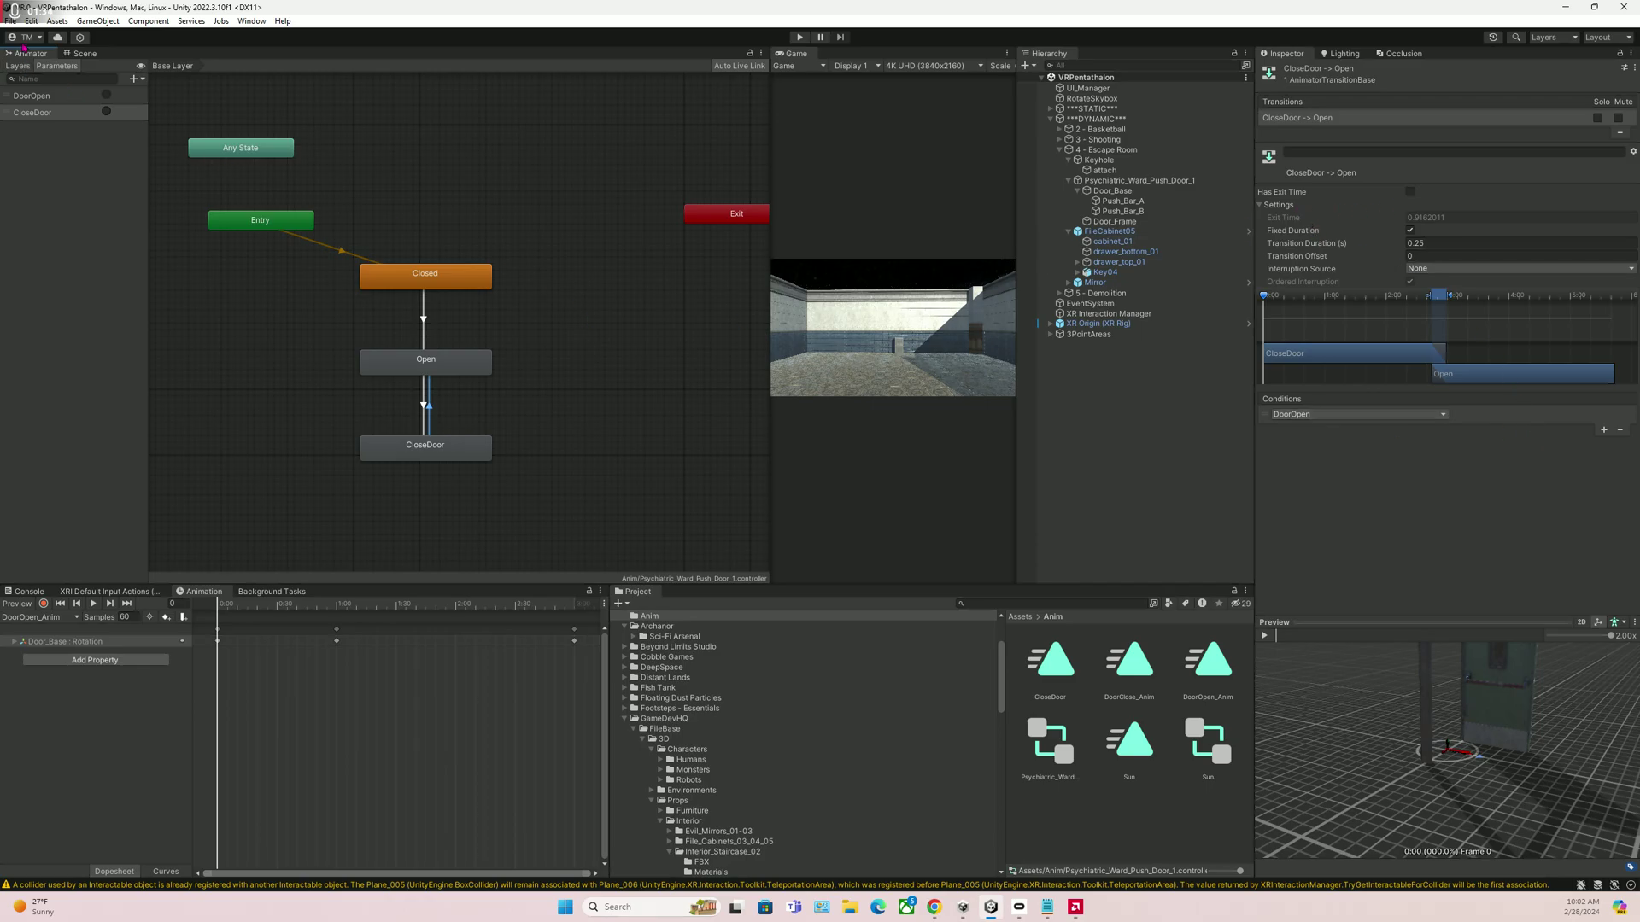
- Return to the scene view, review Key04's XR Grab Interactable settings, and collapse that component
click(78, 53)
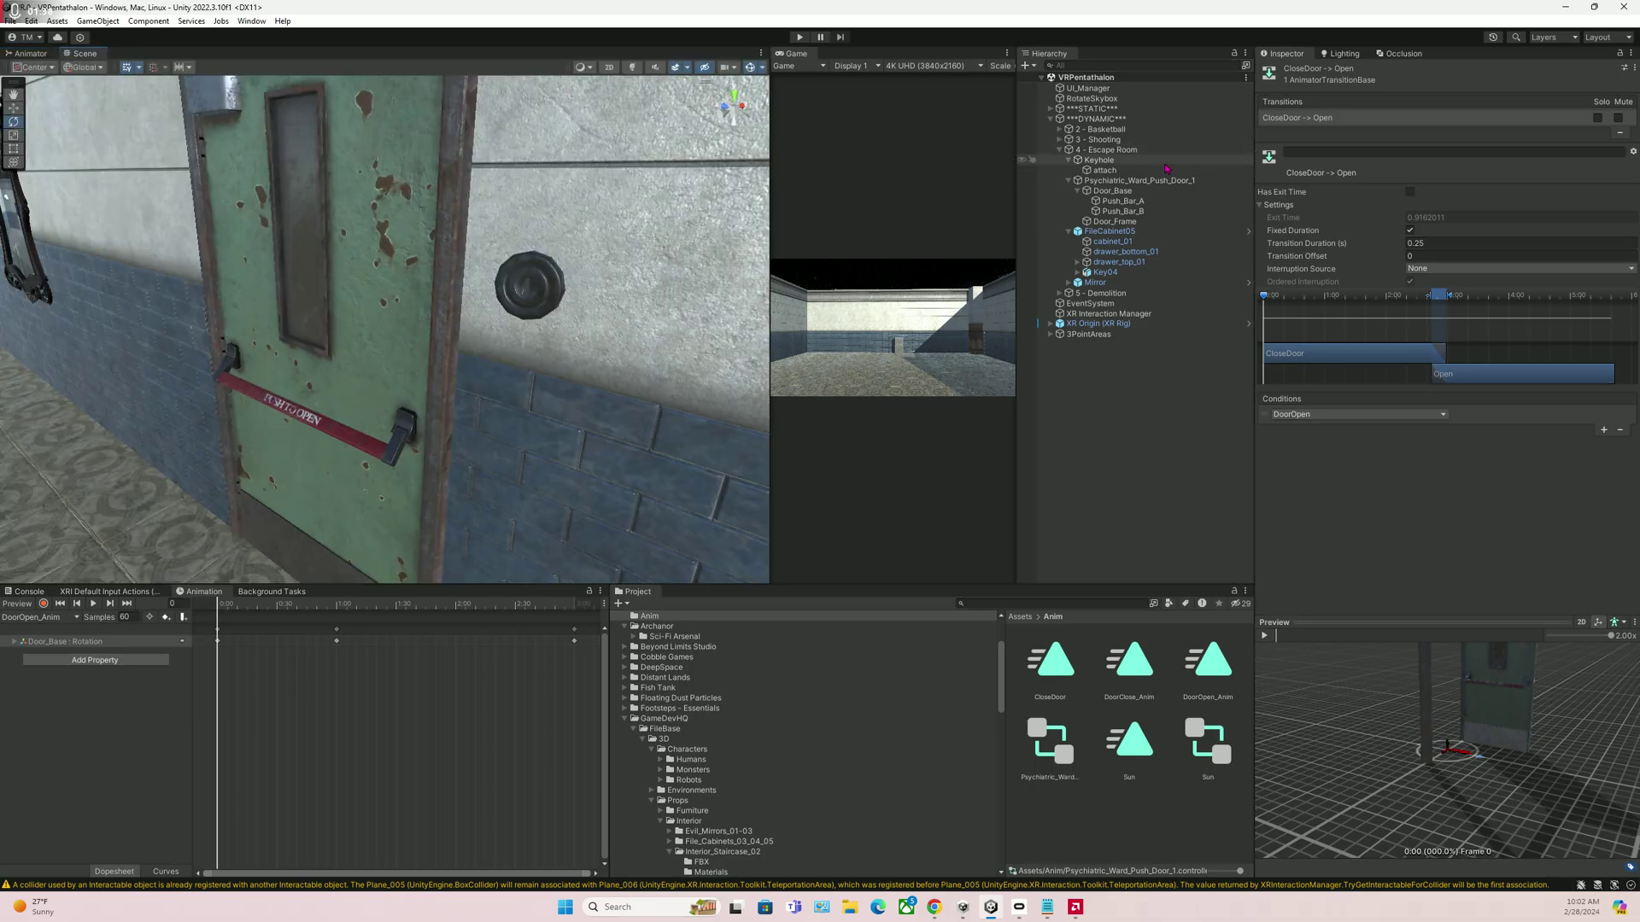
click(1134, 273)
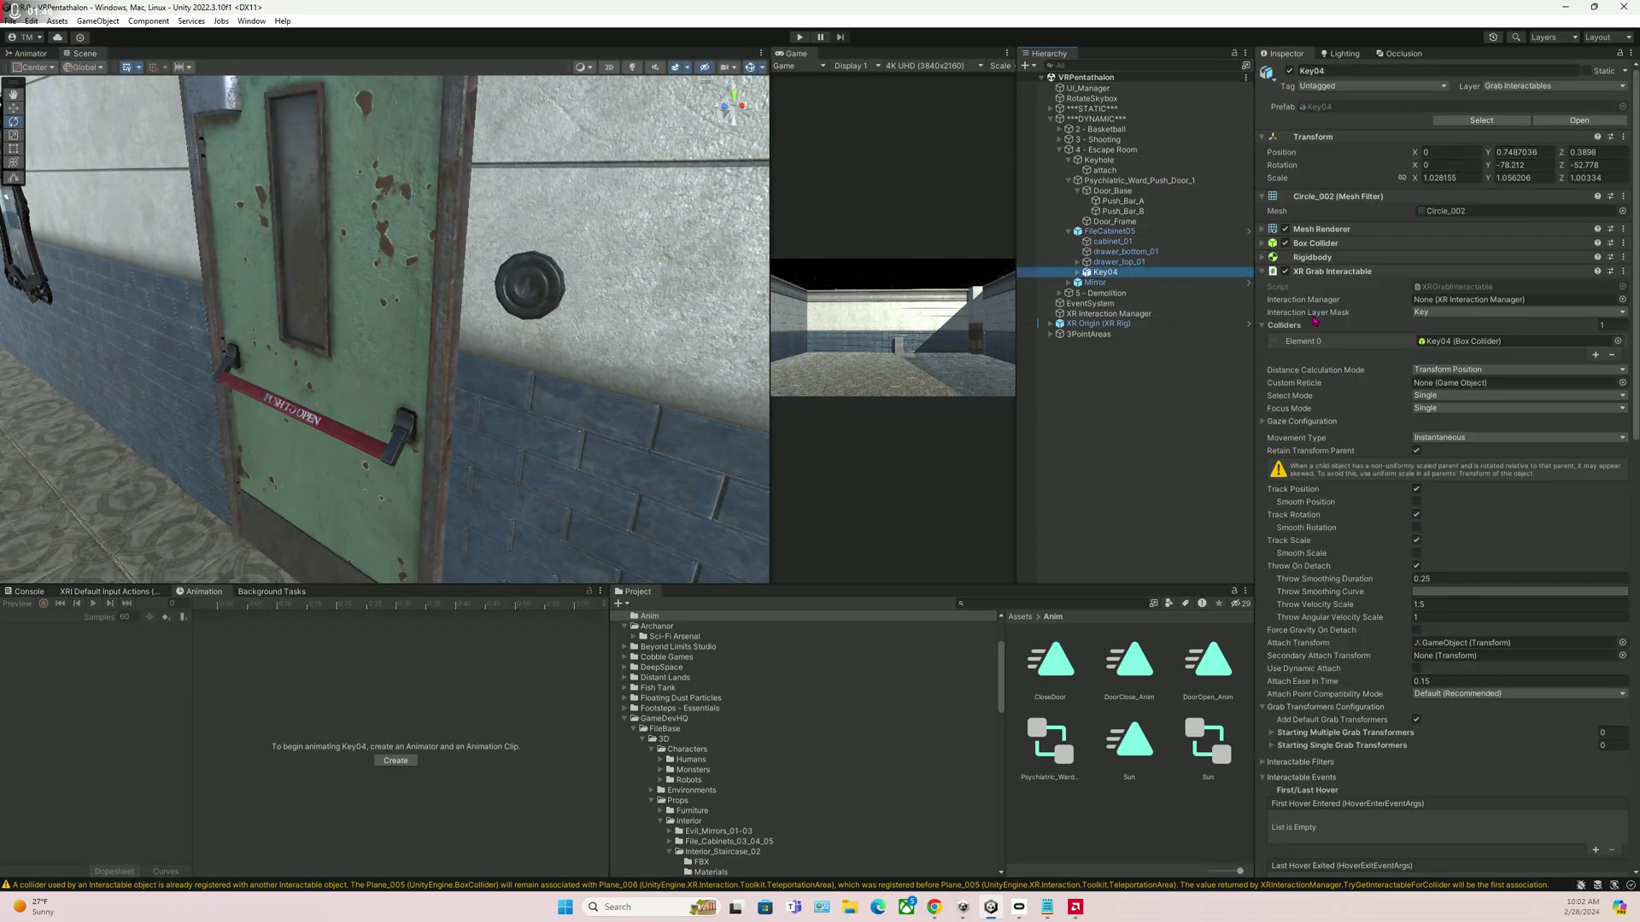
click(1262, 272)
- Review the Keyhole's Select Entered event, re-picking Animator SetTrigger (string) and checking its DoorOpen parameter
click(1124, 162)
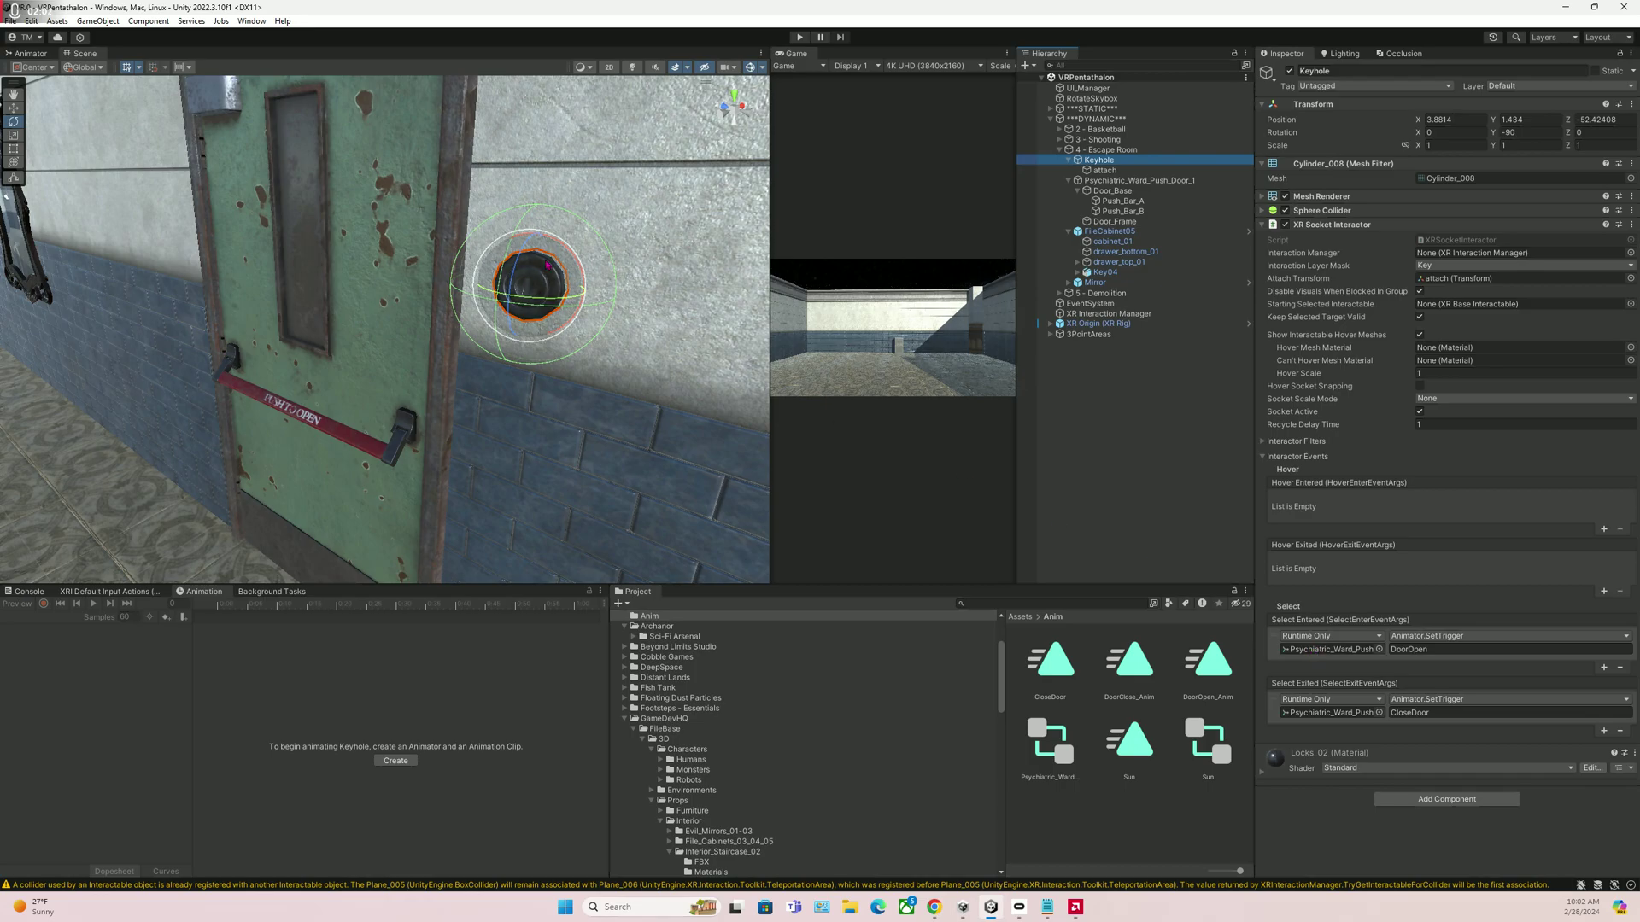
click(1454, 637)
mouse_move(1443, 700)
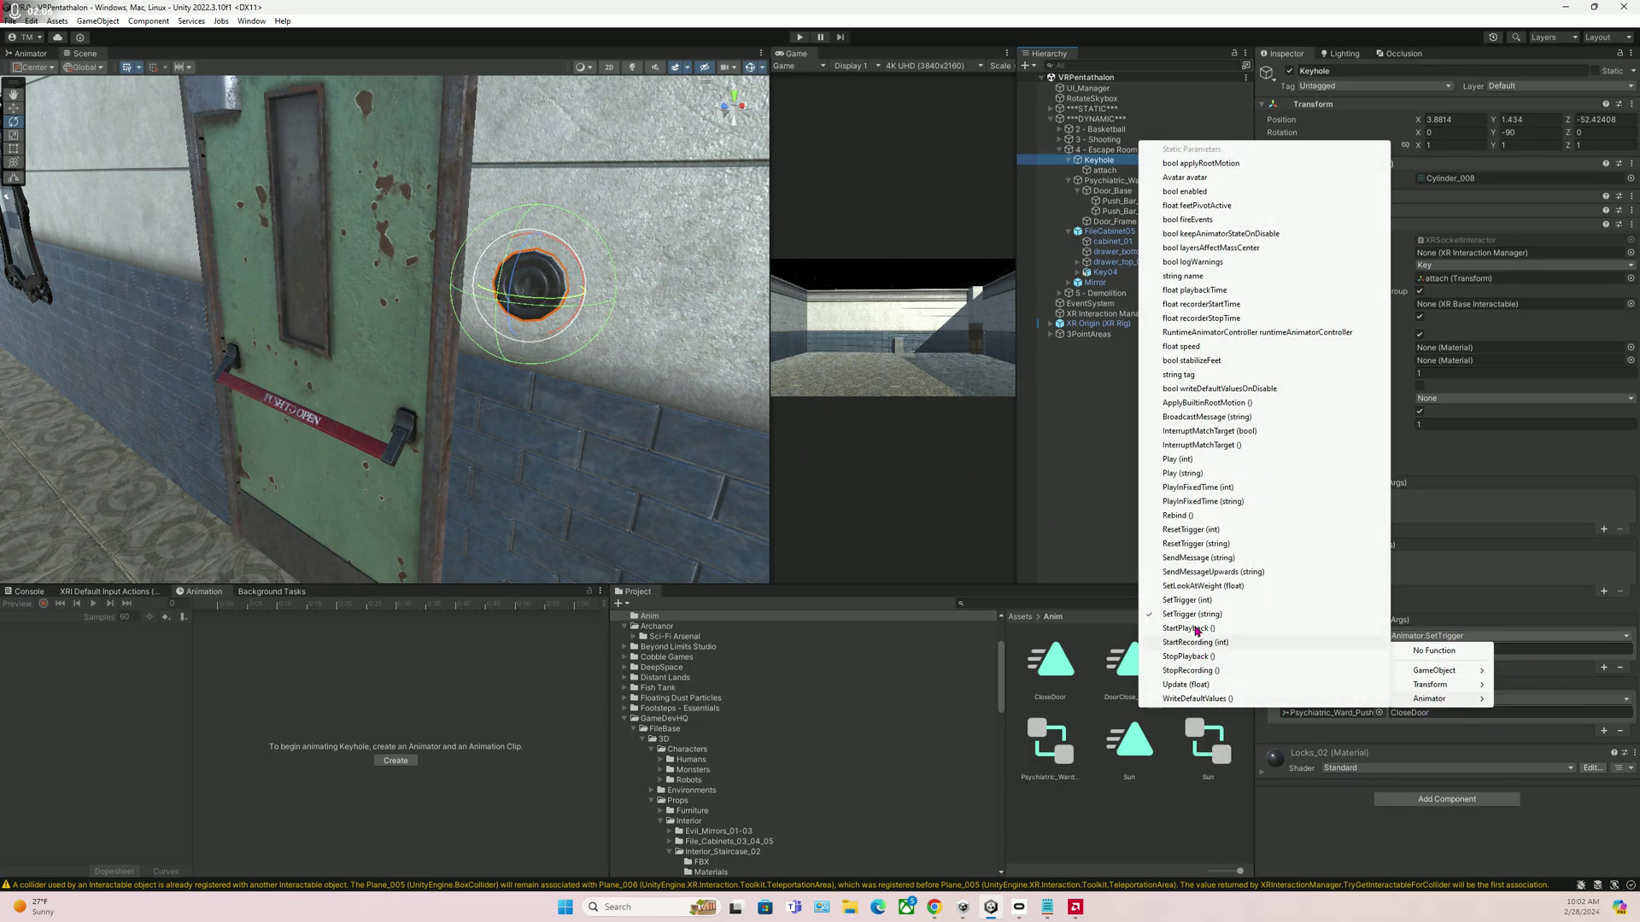
click(1230, 614)
click(1399, 651)
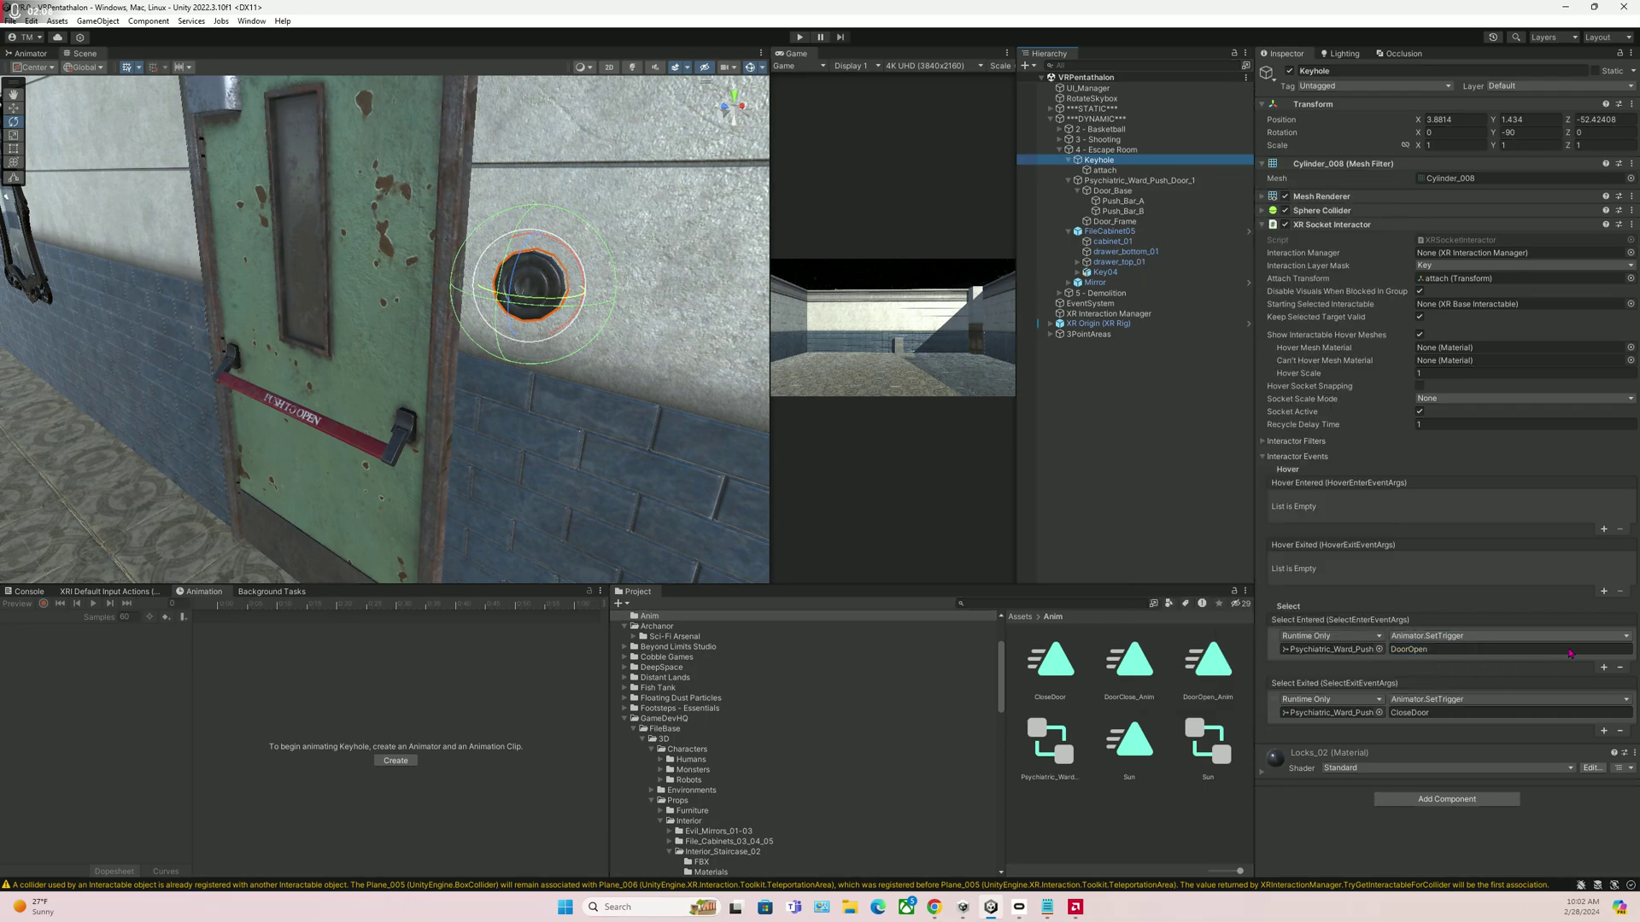
click(1474, 653)
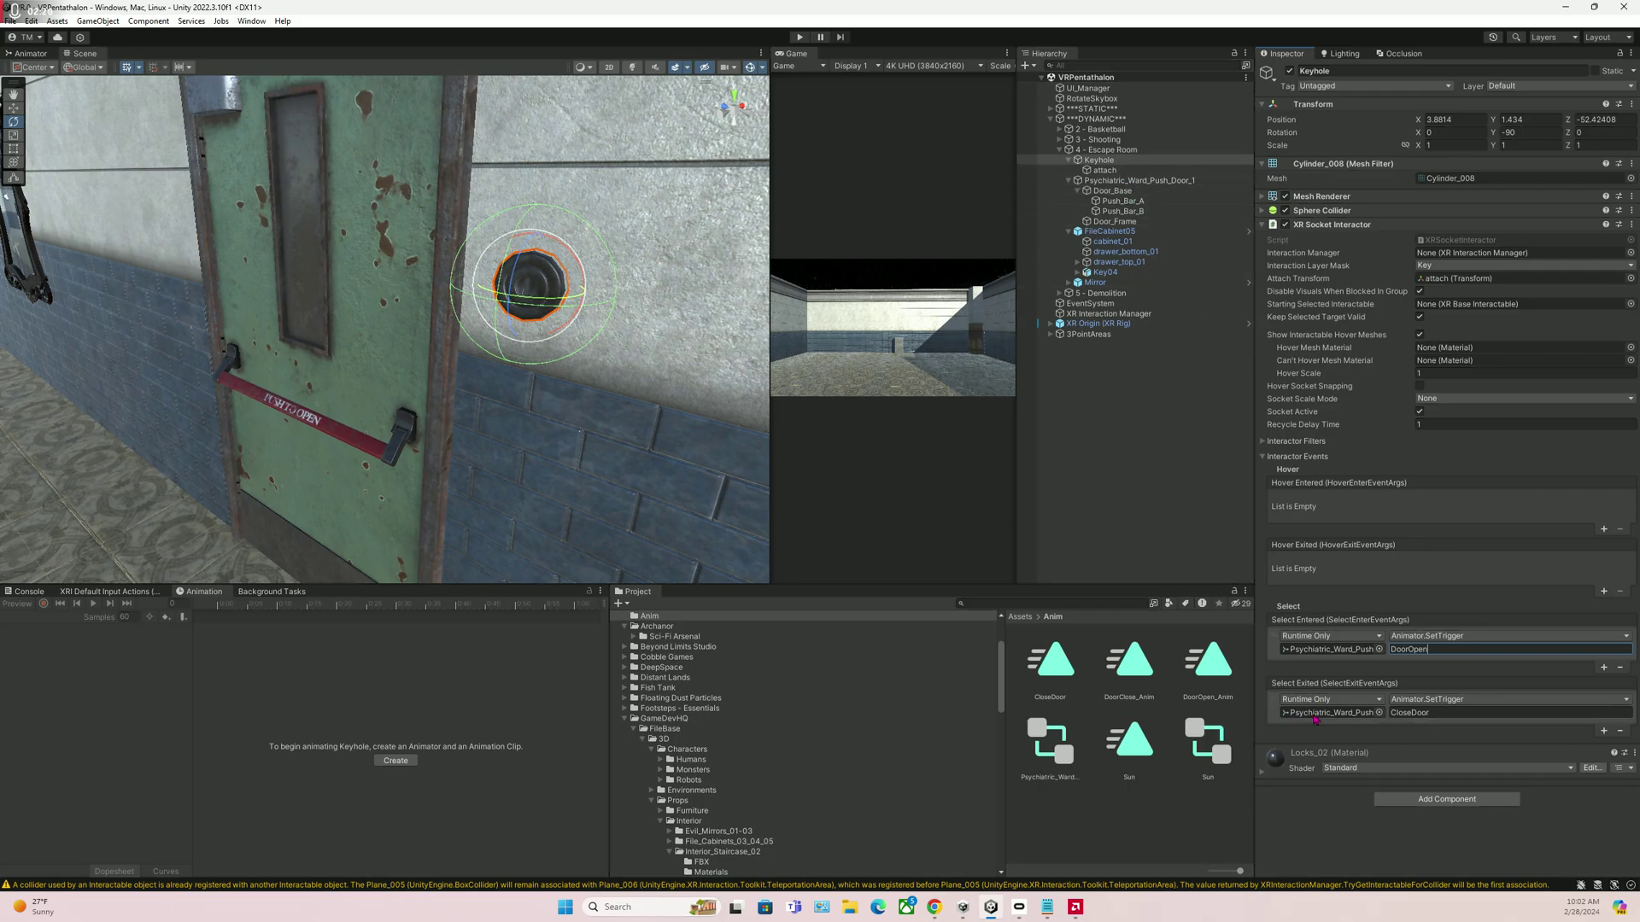
- Examine the Animator function choices and the CloseDoor parameter of the Keyhole's Select Exited event
click(1523, 700)
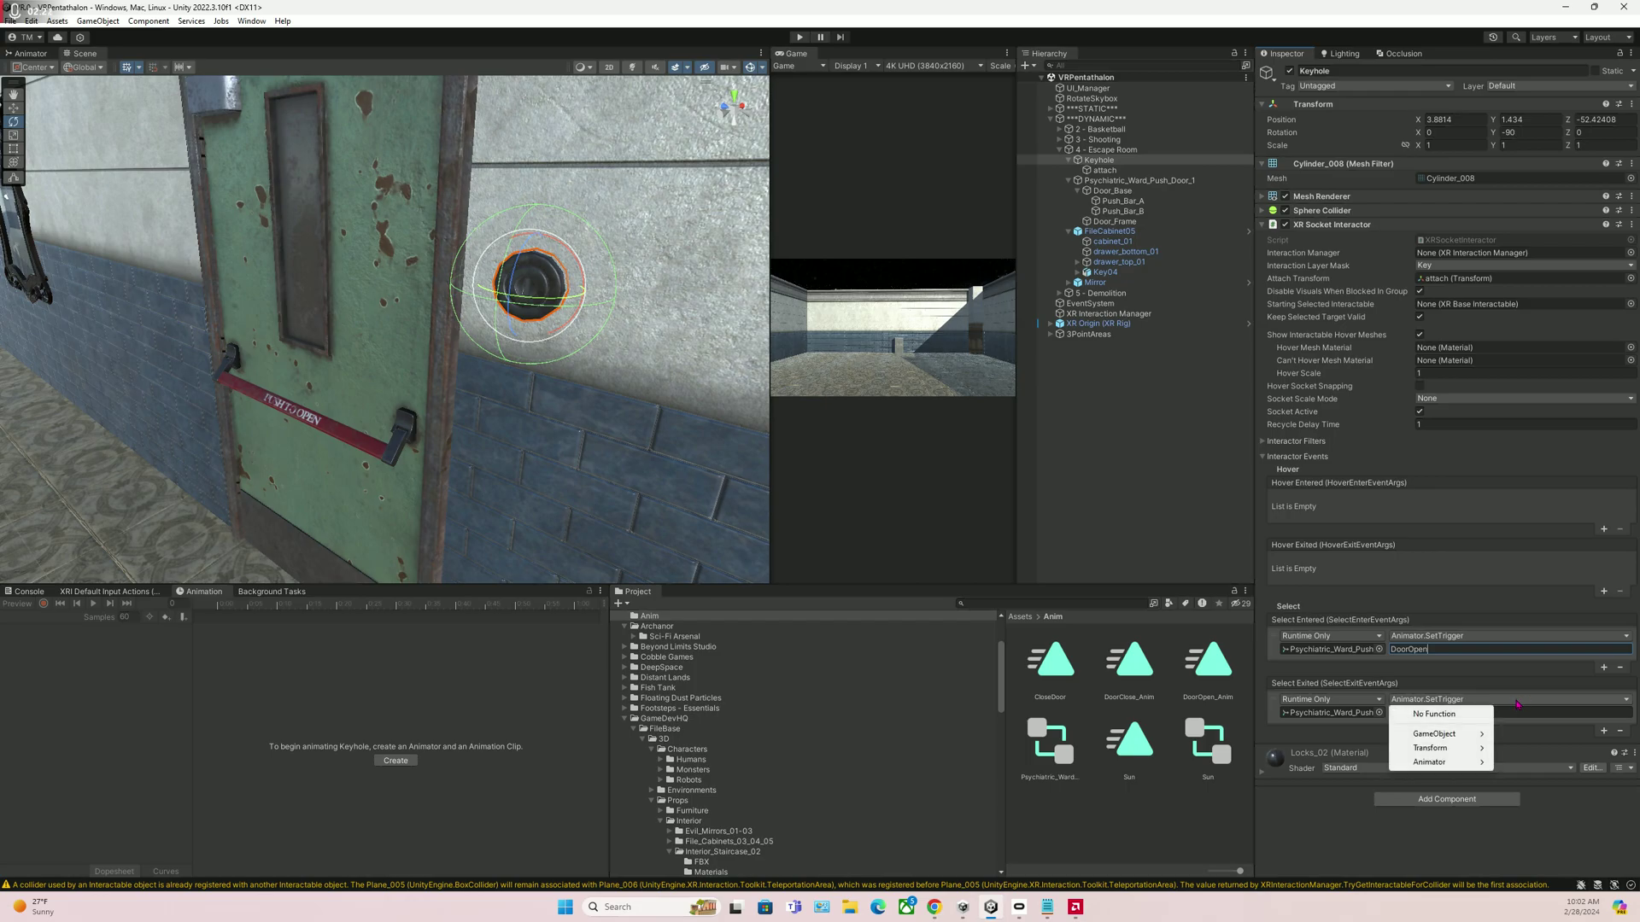
mouse_move(1480, 749)
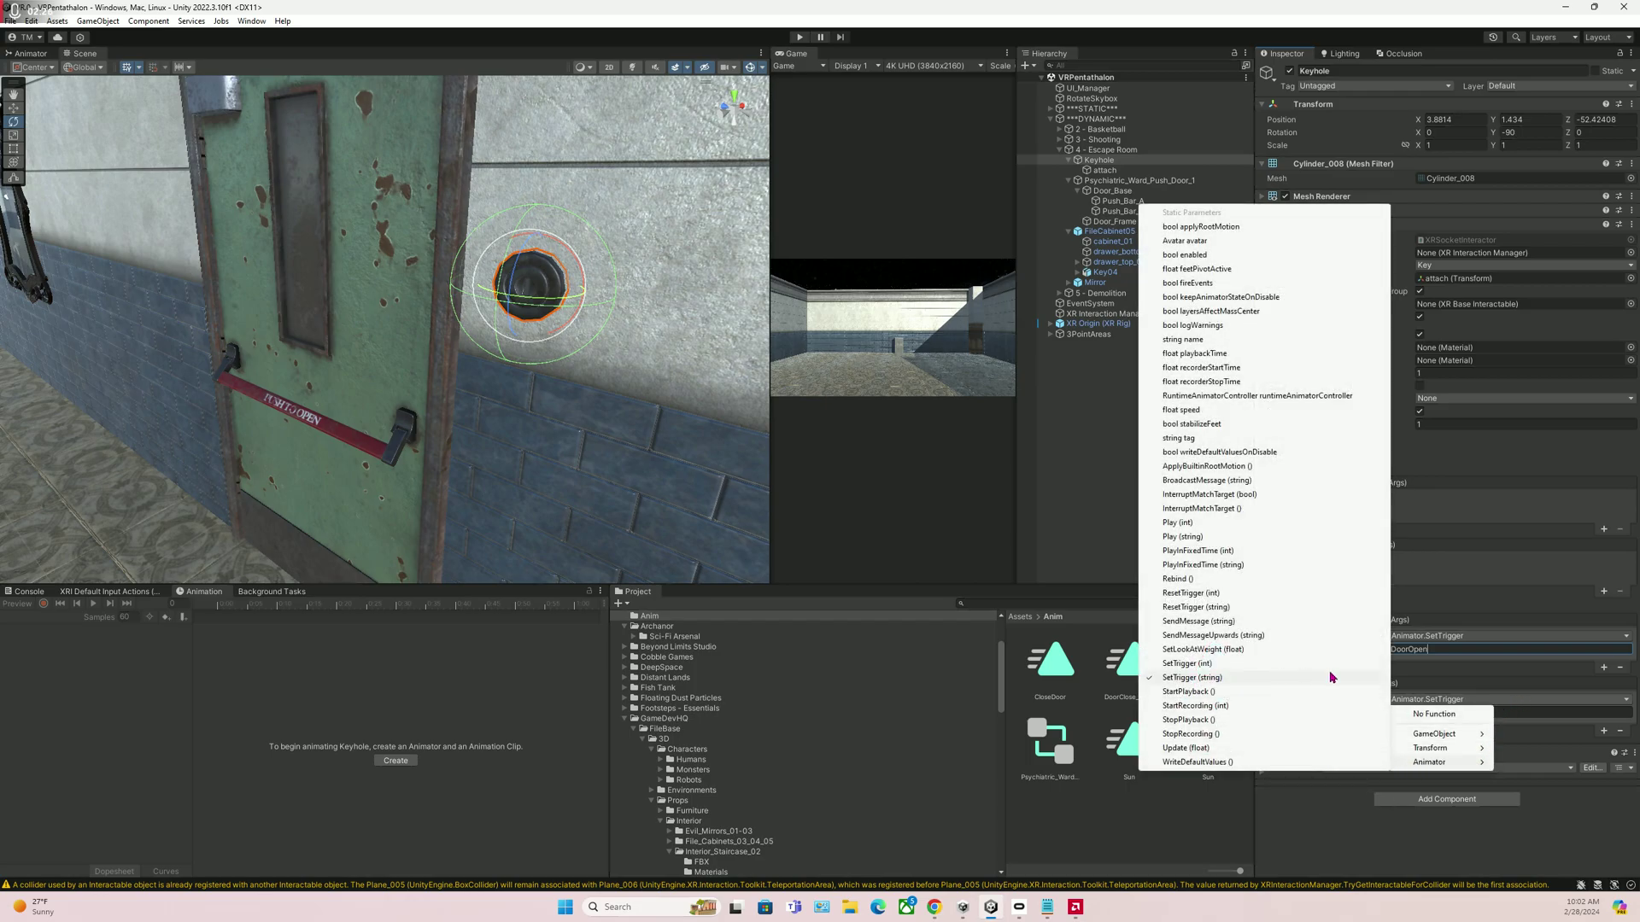
click(1497, 652)
click(1478, 710)
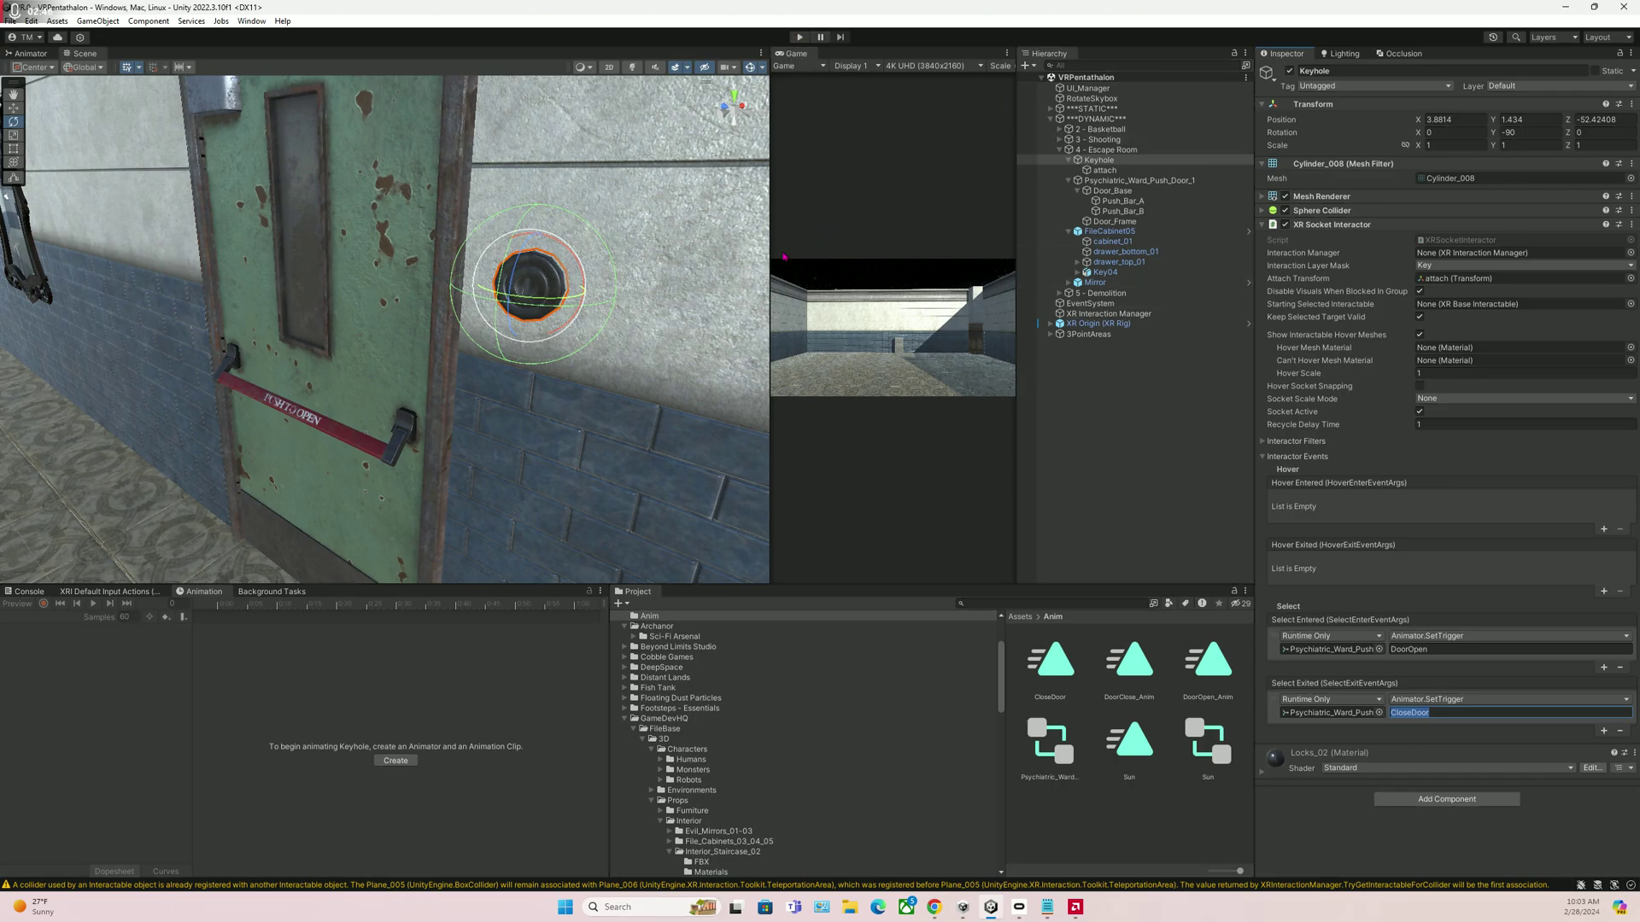
- Widen the Game view, set it to Play Maximized, and run a playtest of the scene
drag(767, 256, 557, 248)
click(892, 66)
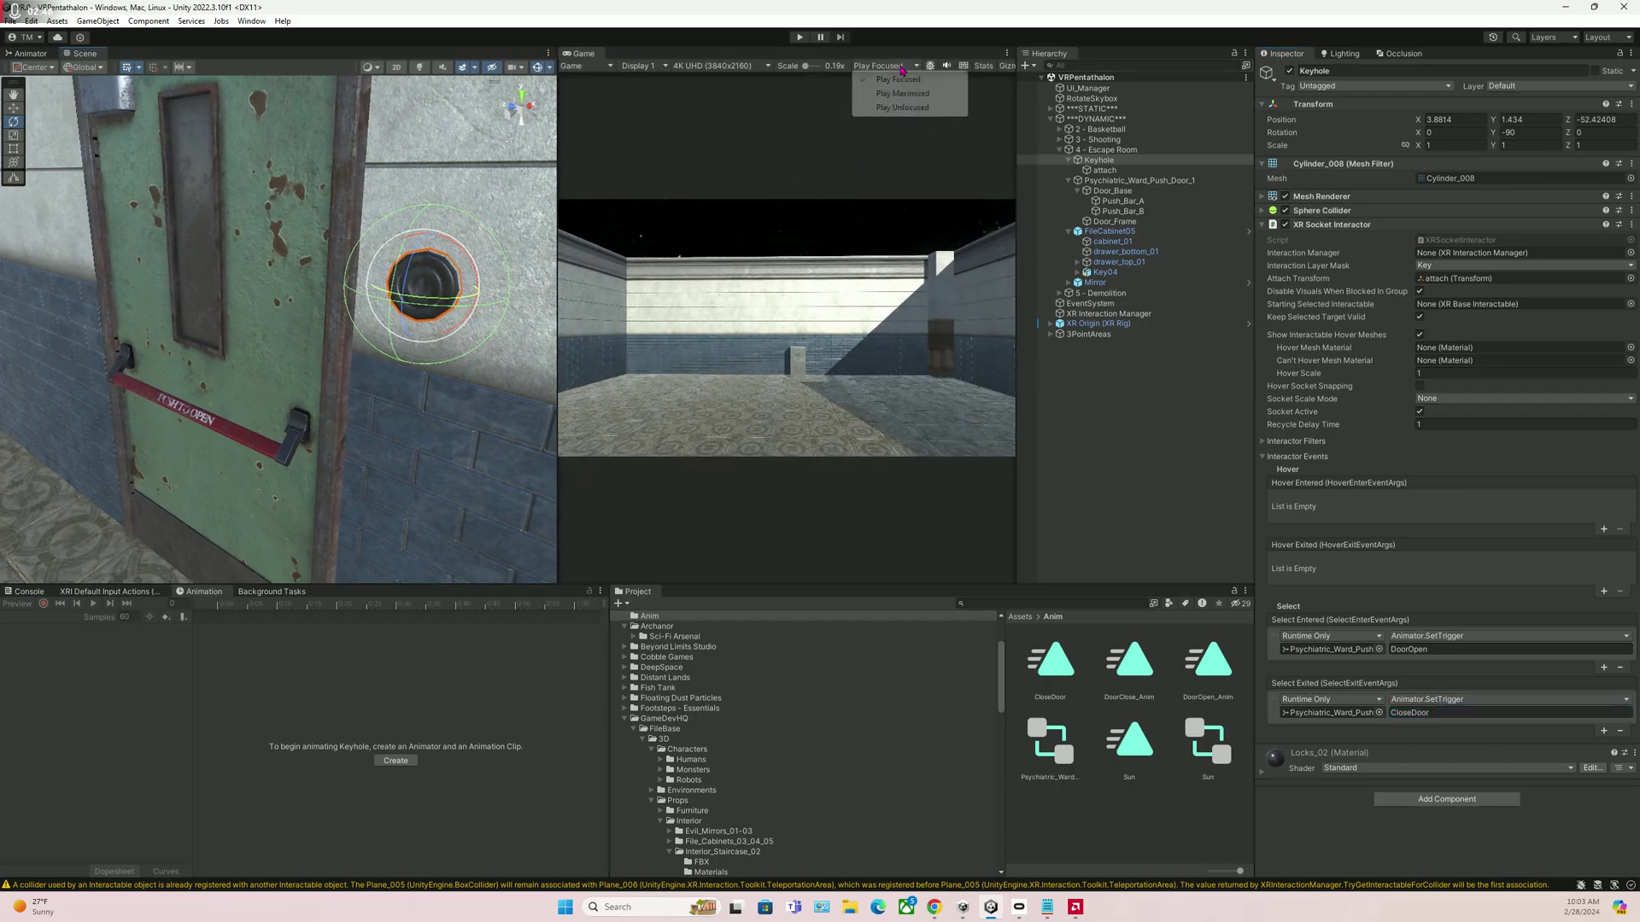
click(897, 88)
click(801, 38)
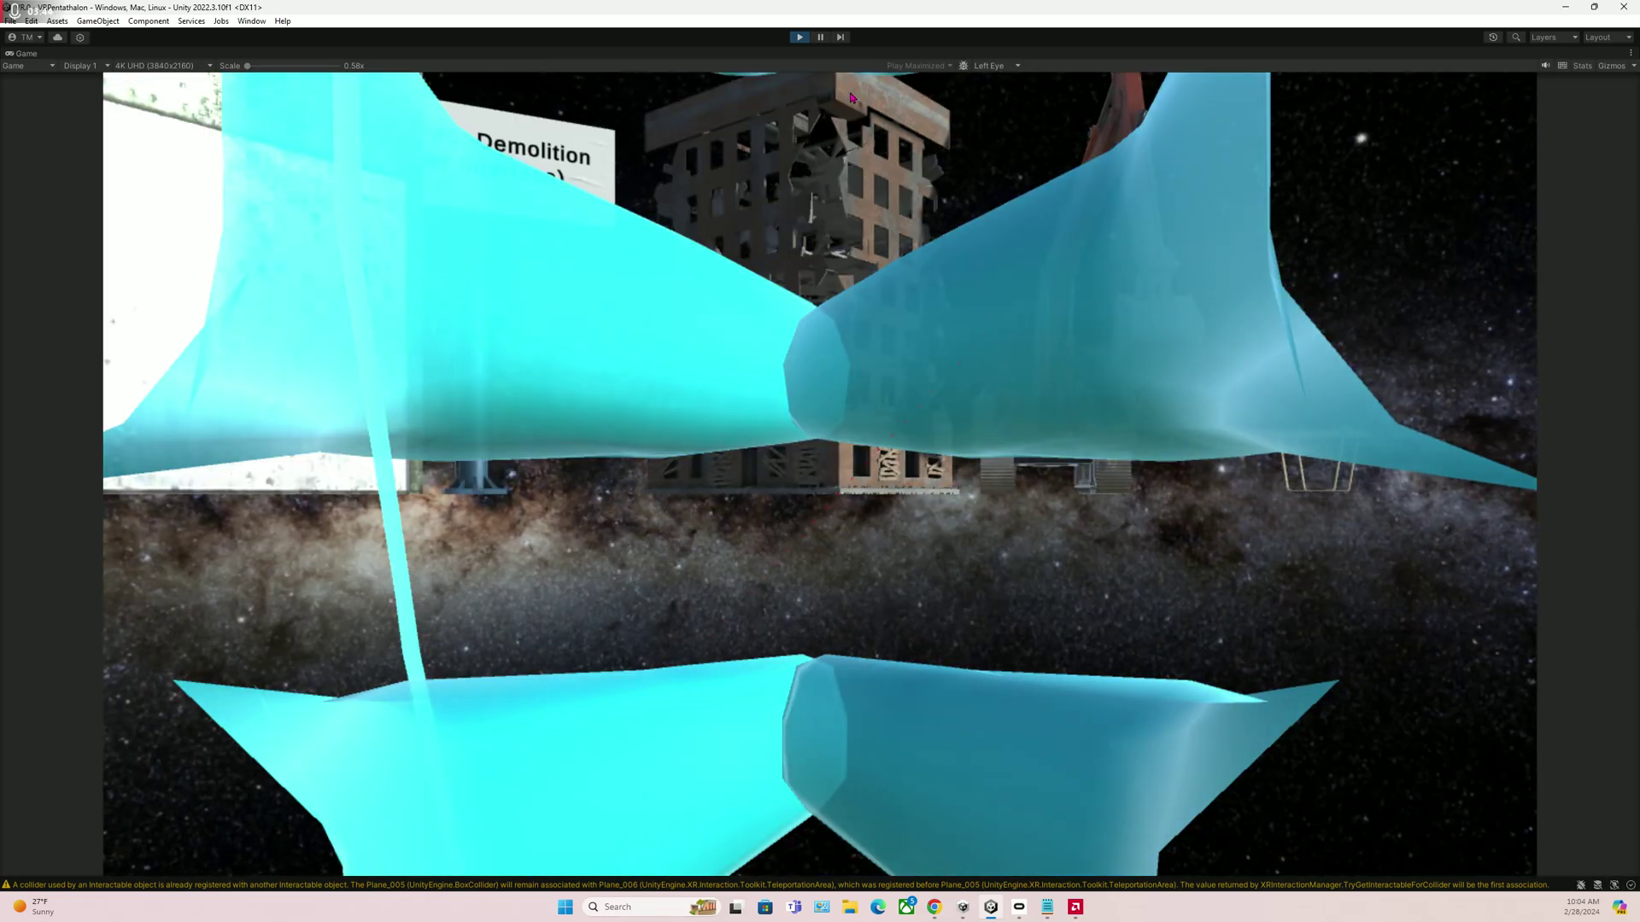
click(798, 38)
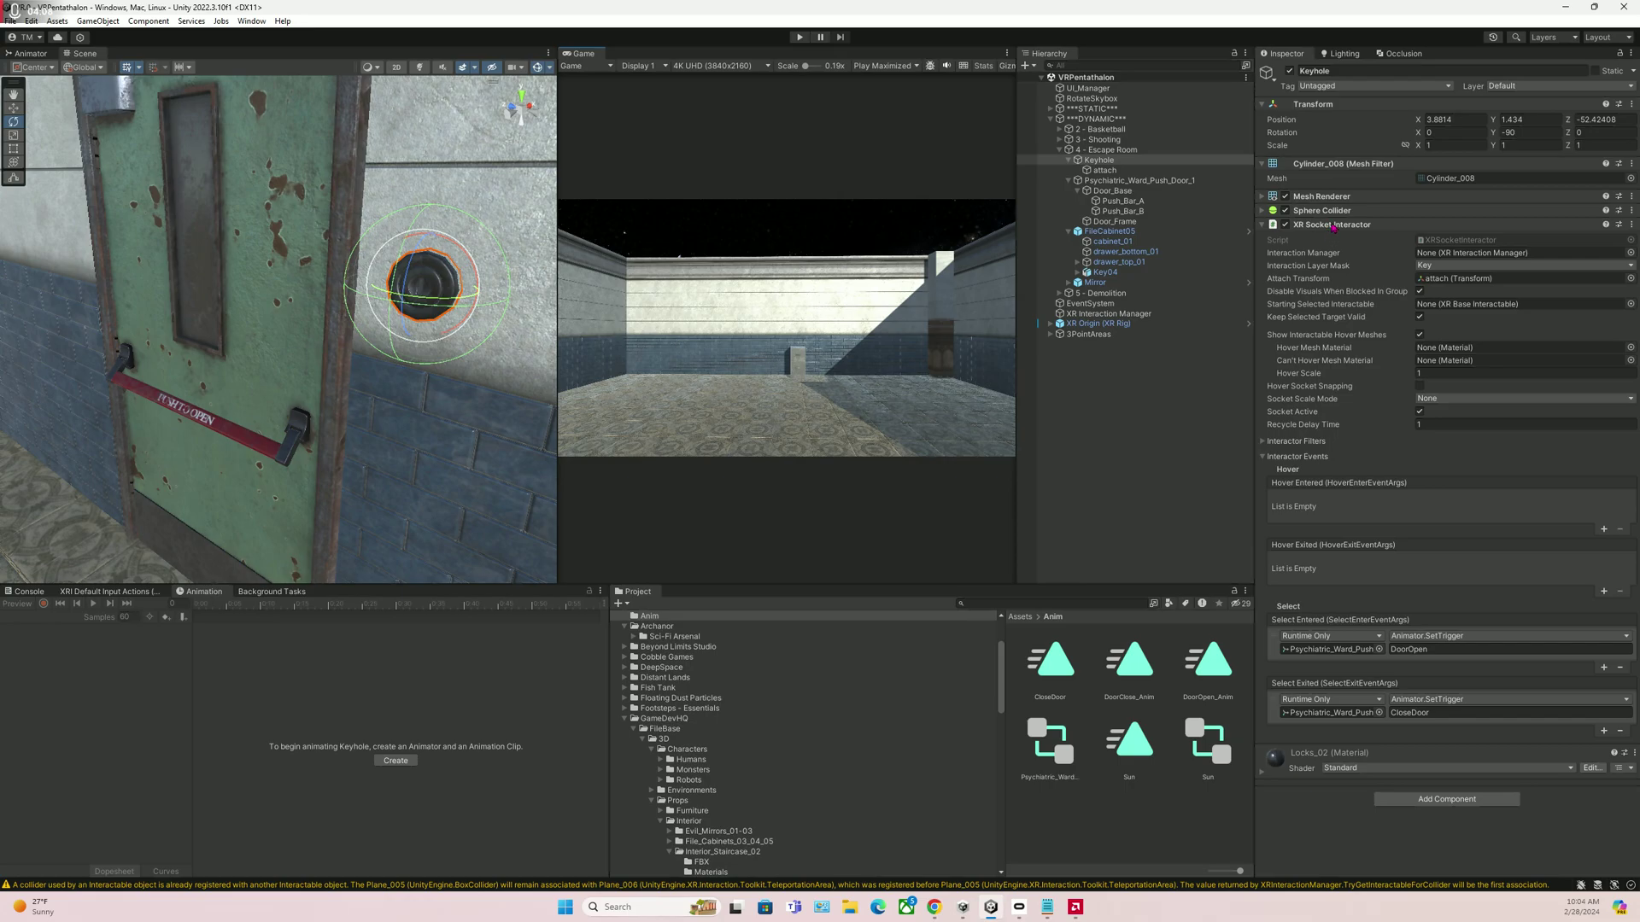
- Compare the Interaction Layer Mask of the Keyhole's XR Socket Interactor with that of Key04's XR Grab Interactable
click(1427, 266)
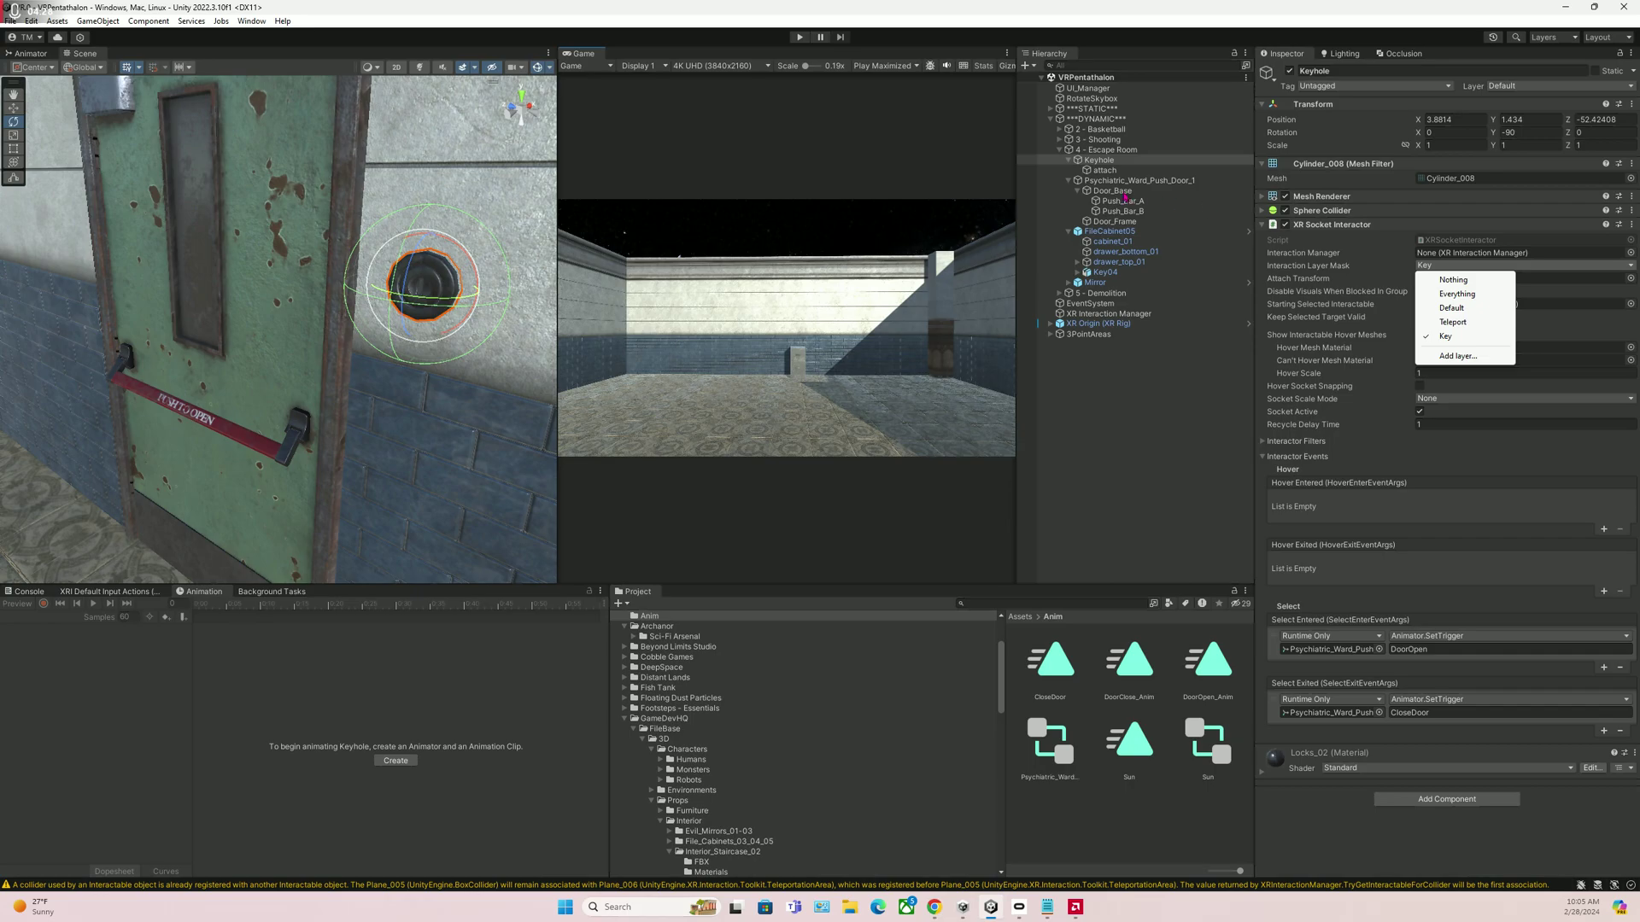
click(1129, 274)
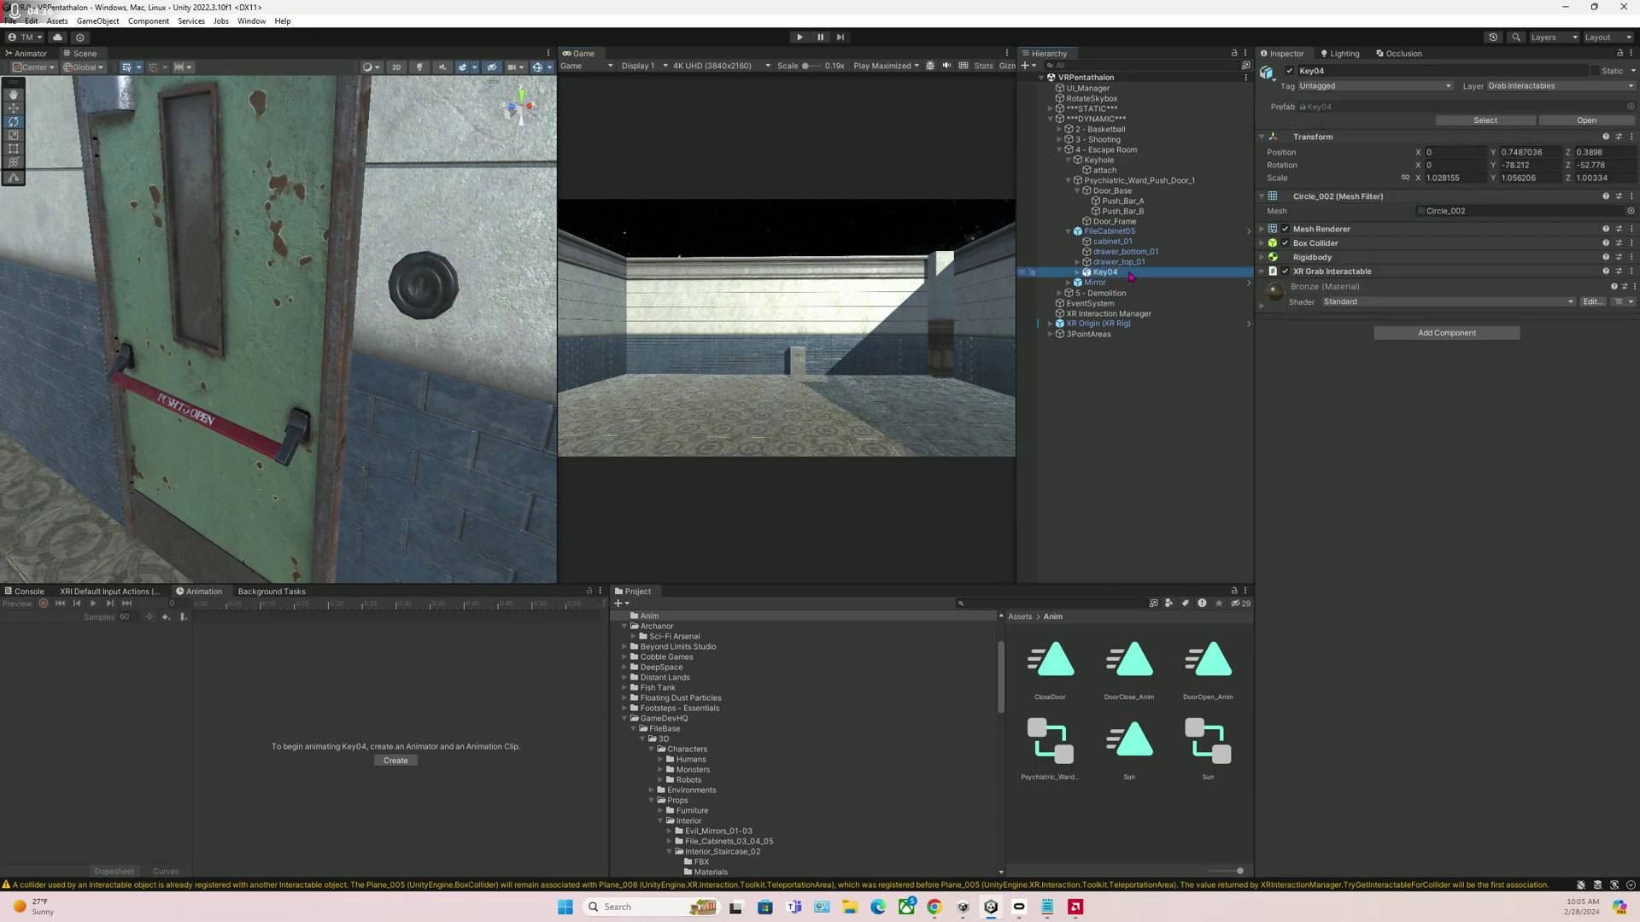
click(1306, 270)
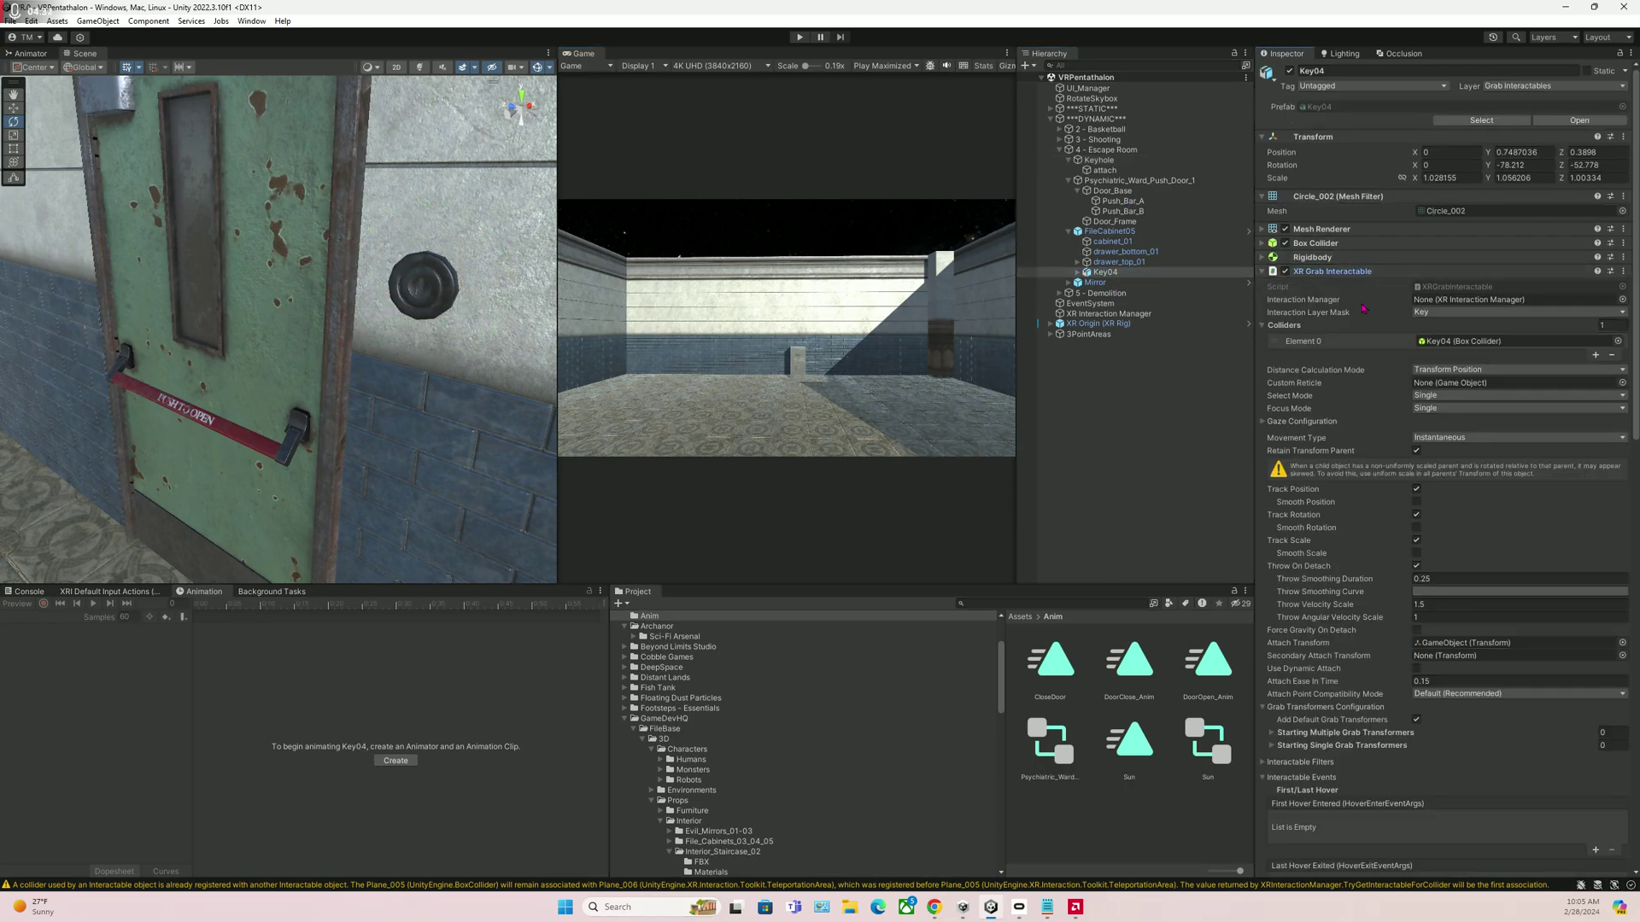
click(1272, 325)
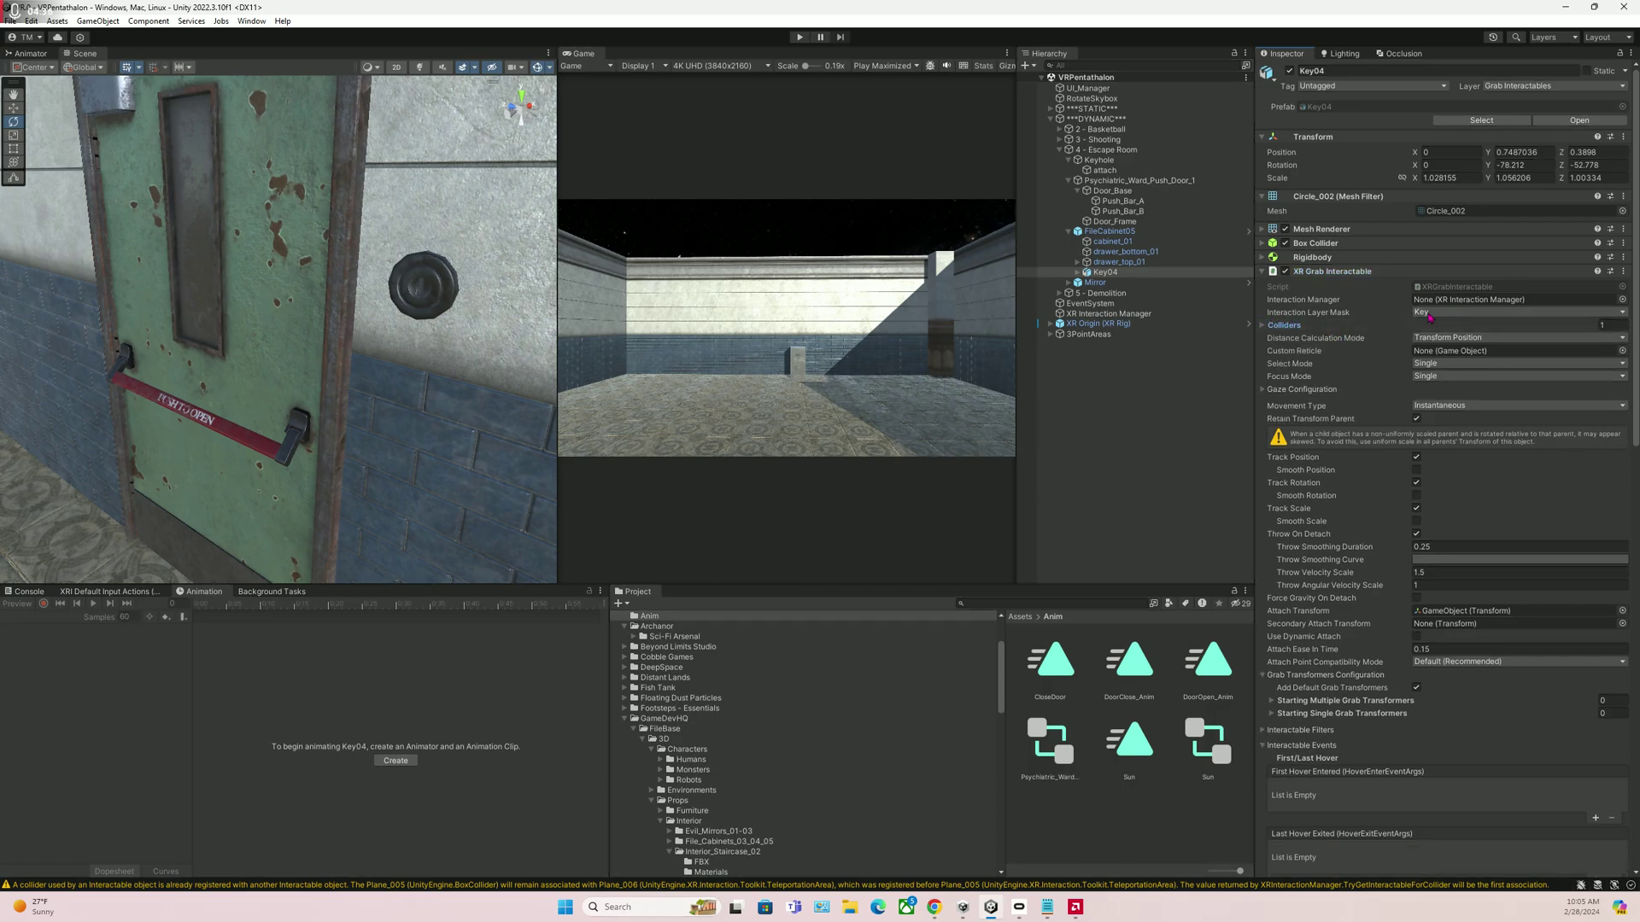